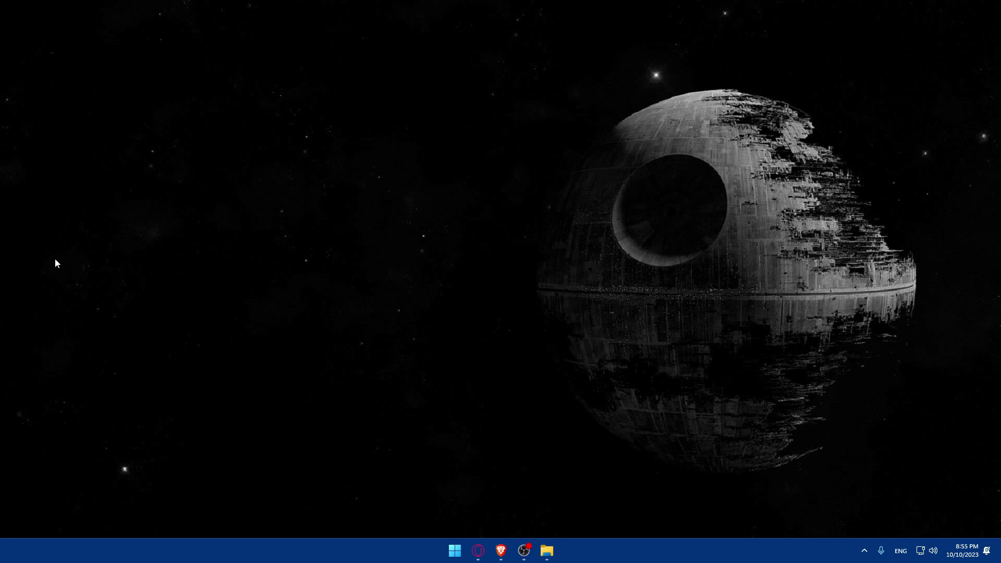
# - Launch Brave, search Google for 'bluehost affialiate' and highlight the top result's title
pyautogui.click(508, 547)
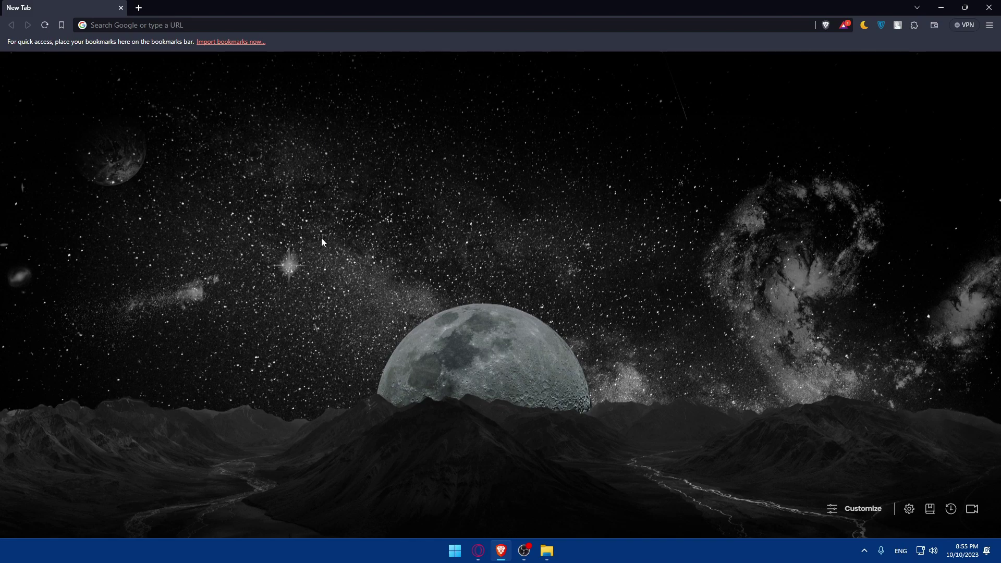
pyautogui.click(501, 547)
pyautogui.click(154, 27)
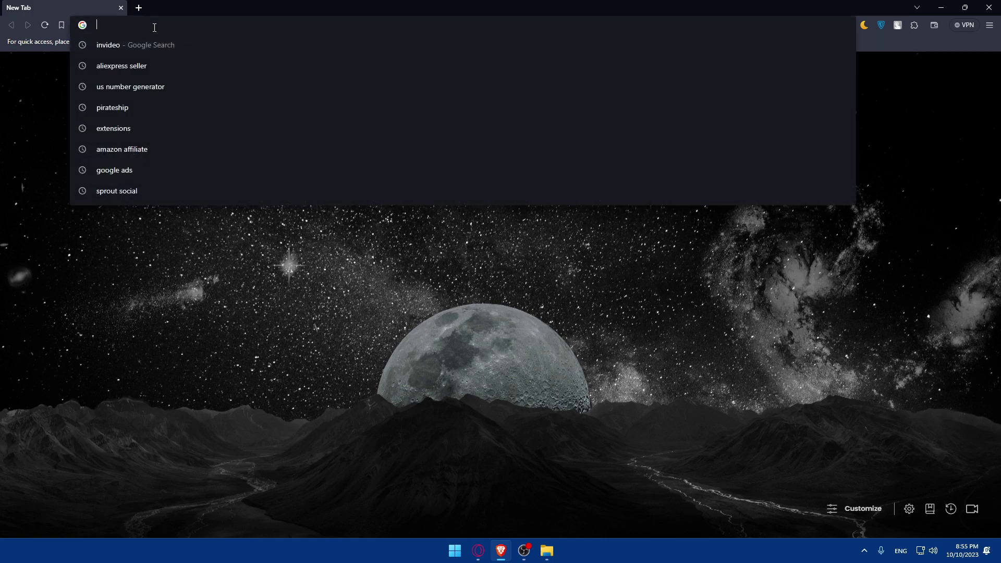
pyautogui.write('bluehost')
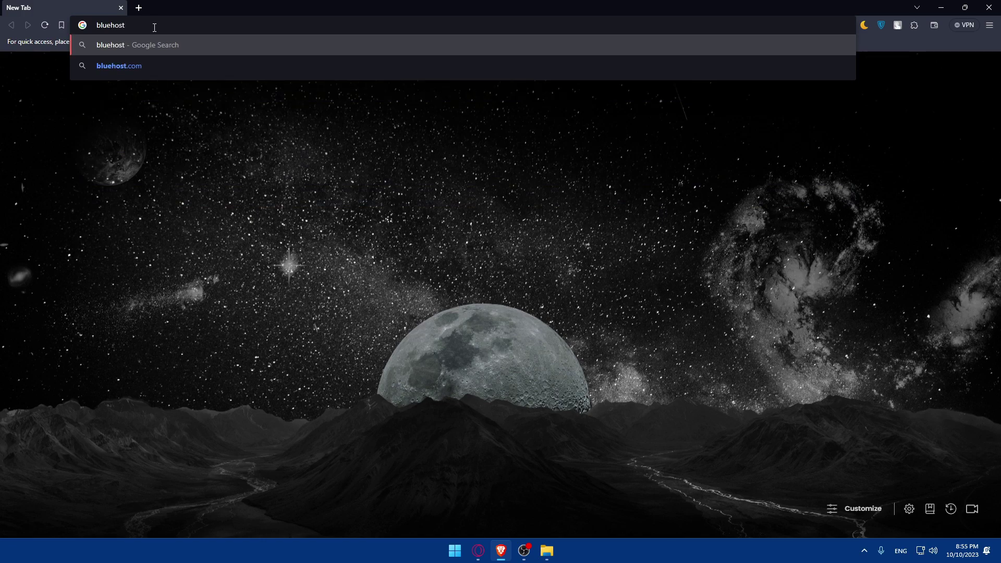
pyautogui.write(' aff')
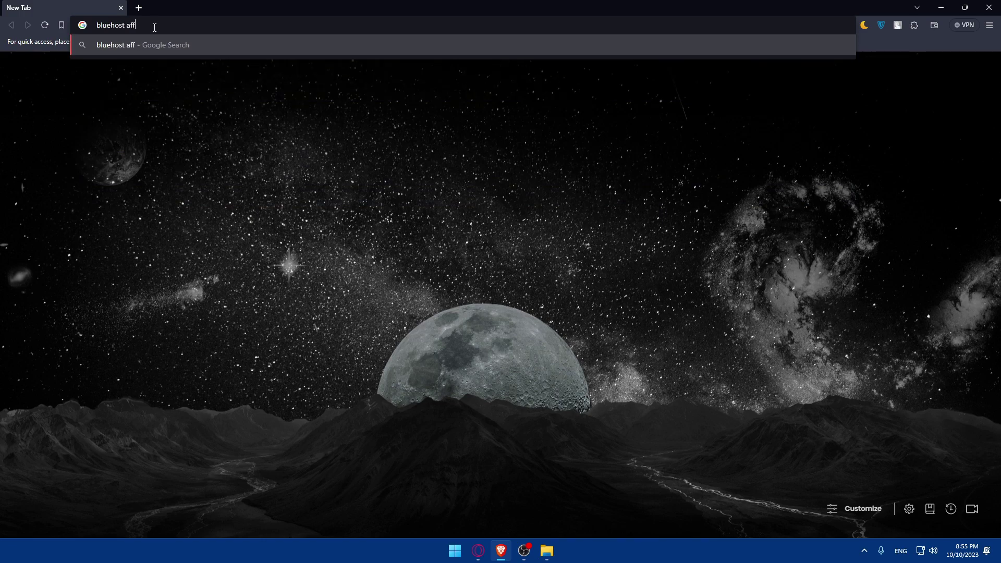
pyautogui.write('ialiate')
pyautogui.press('Return')
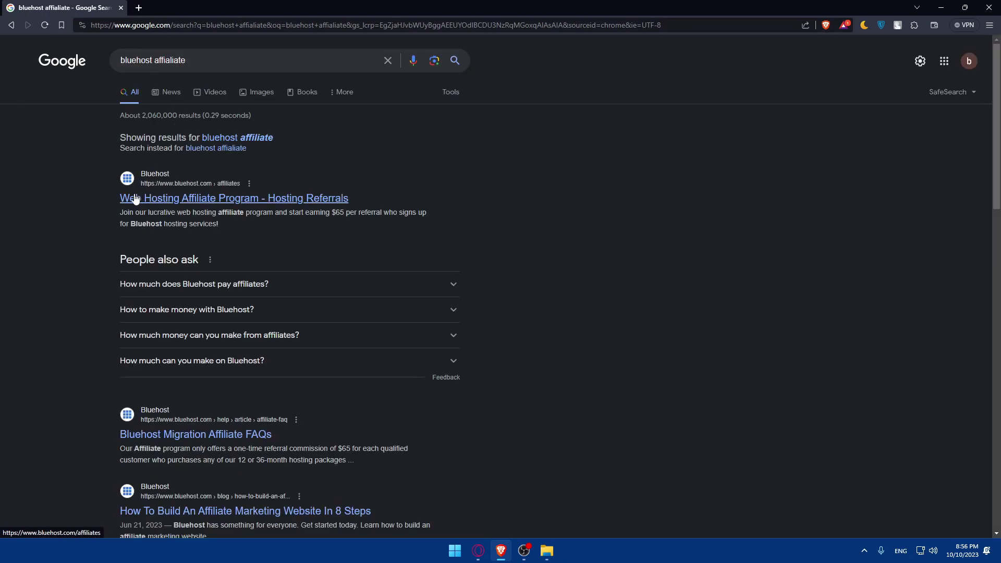
pyautogui.moveTo(106, 200); pyautogui.dragTo(360, 199)
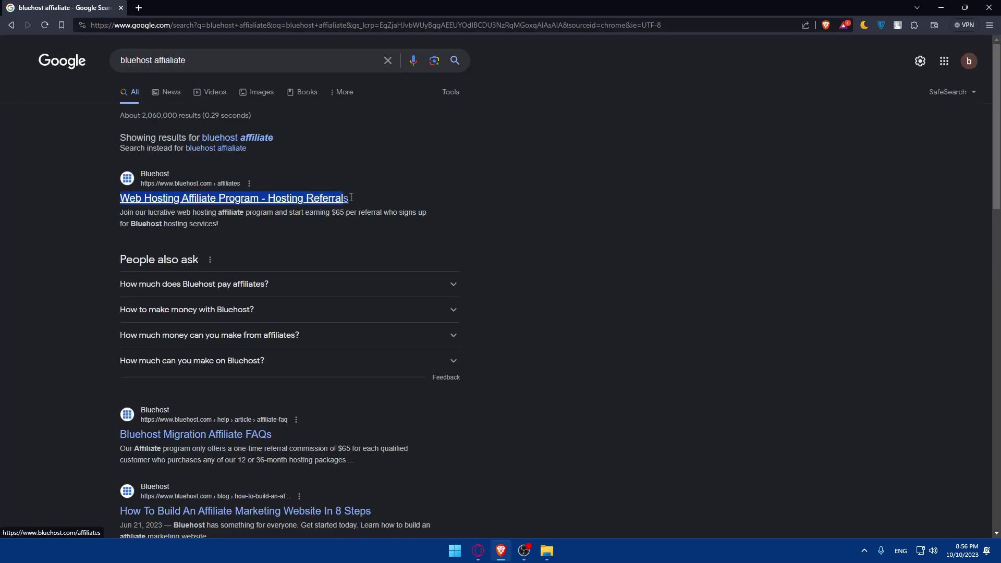
# - Open the 'Web Hosting Affiliate Program - Hosting Referrals' result and highlight the $65 referral amount
pyautogui.click(293, 201)
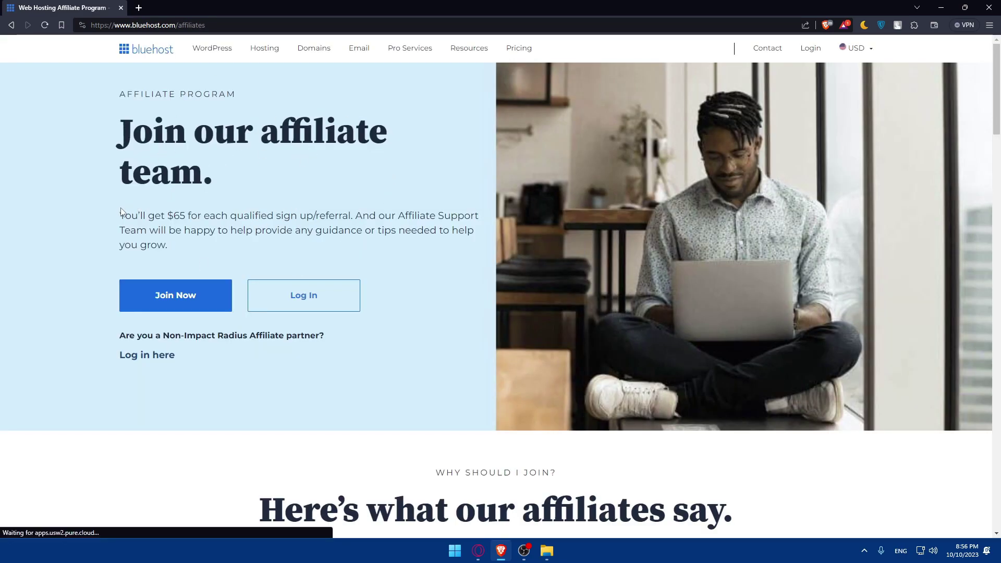
pyautogui.doubleClick(177, 217)
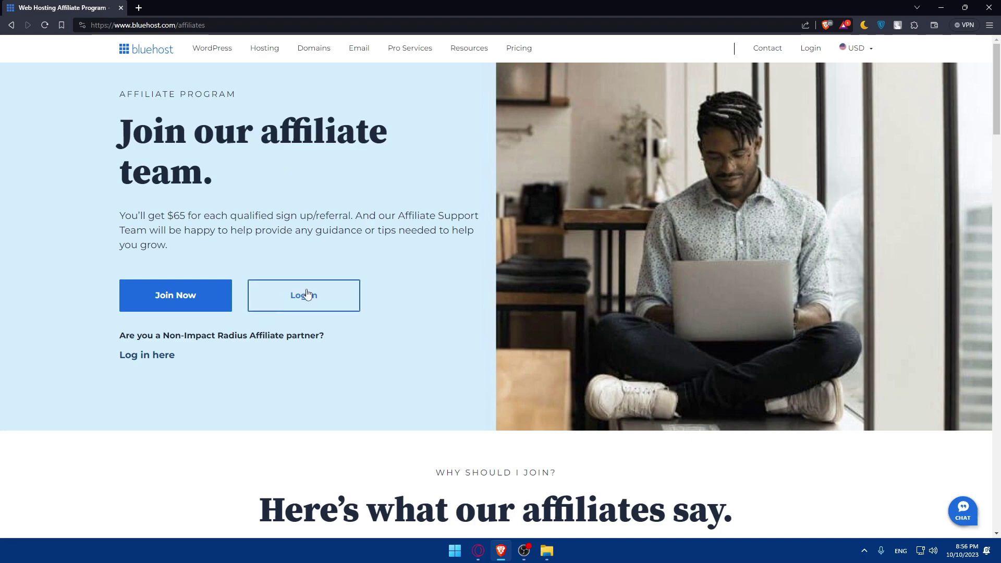
pyautogui.click(297, 304)
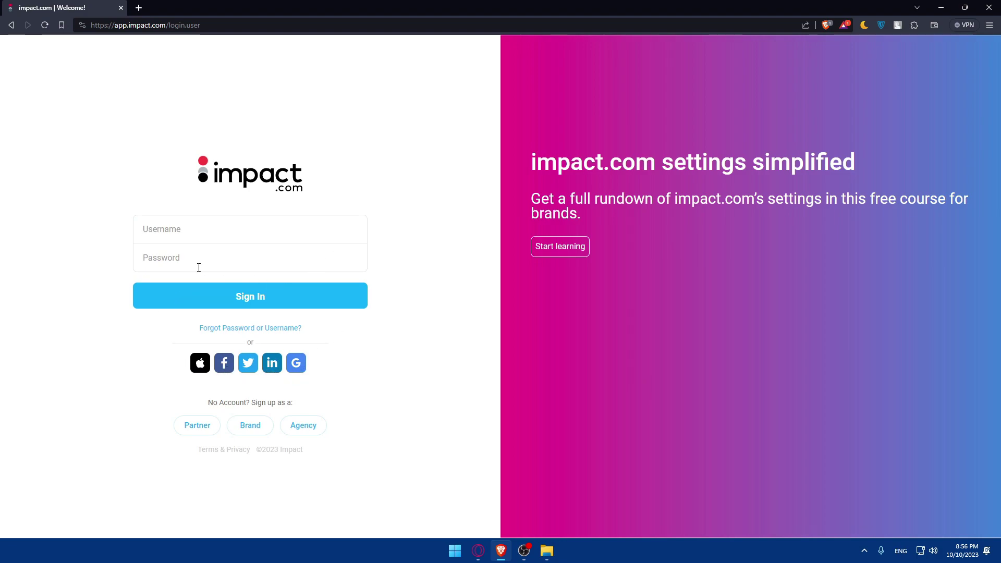
pyautogui.hotkey('alt', 'Left')
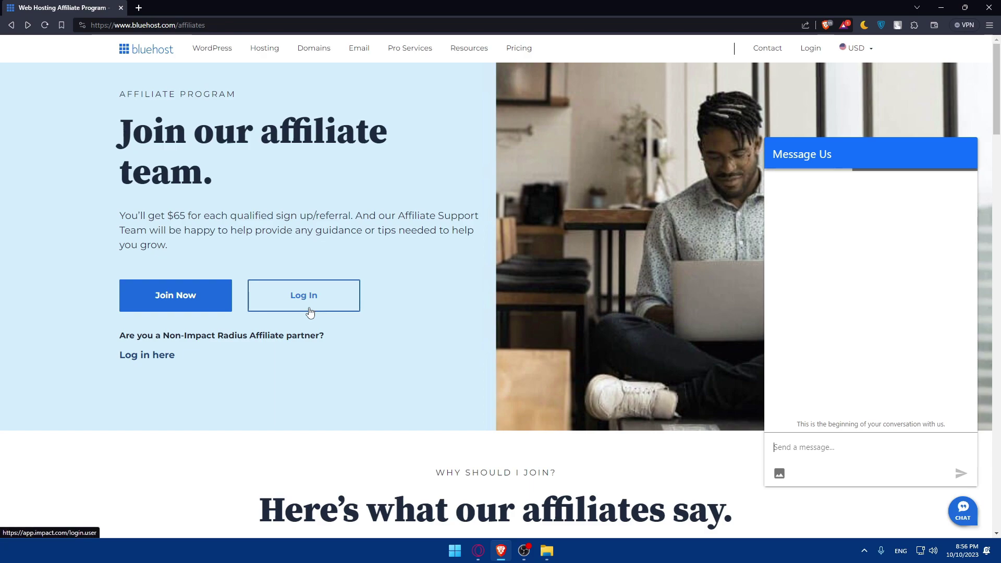
pyautogui.scroll(-3, 309, 313)
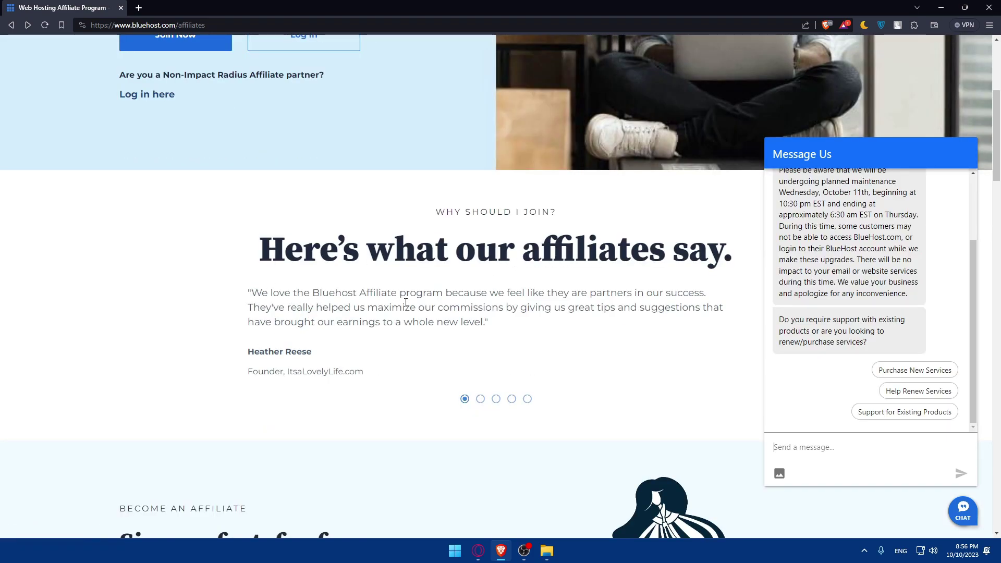
pyautogui.moveTo(374, 294); pyautogui.dragTo(579, 307)
pyautogui.click(483, 285)
pyautogui.press('super+plus')
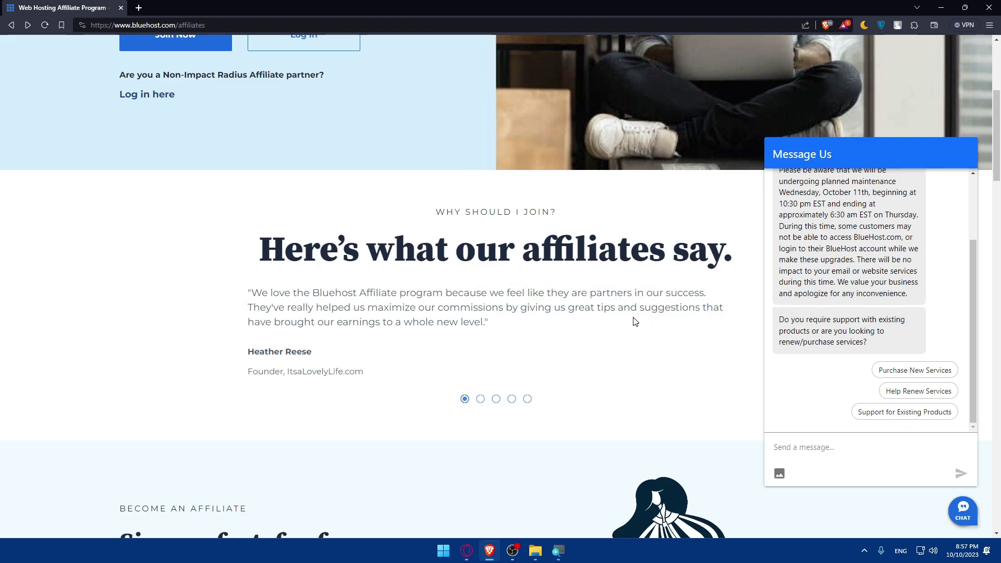
pyautogui.press('super+plus')
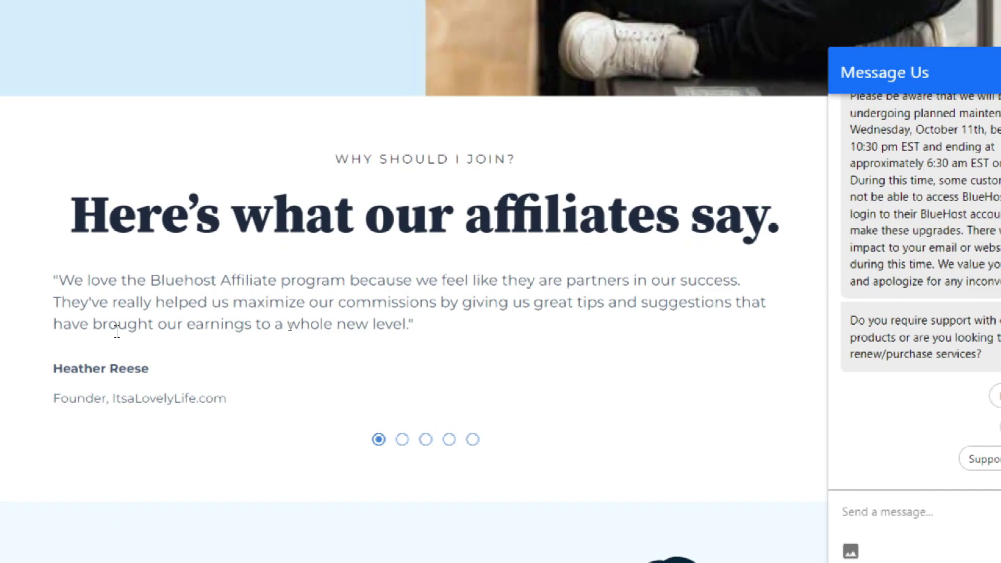
pyautogui.press('super')
pyautogui.press('super')
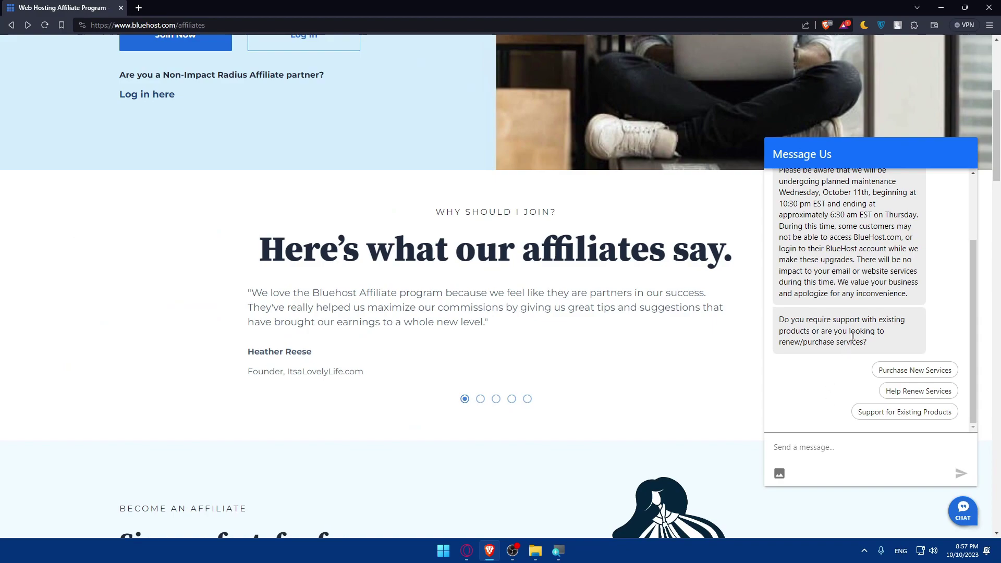
pyautogui.scroll(3, 860, 321)
pyautogui.scroll(1, 860, 316)
pyautogui.scroll(-5, 844, 307)
pyautogui.scroll(3, 844, 307)
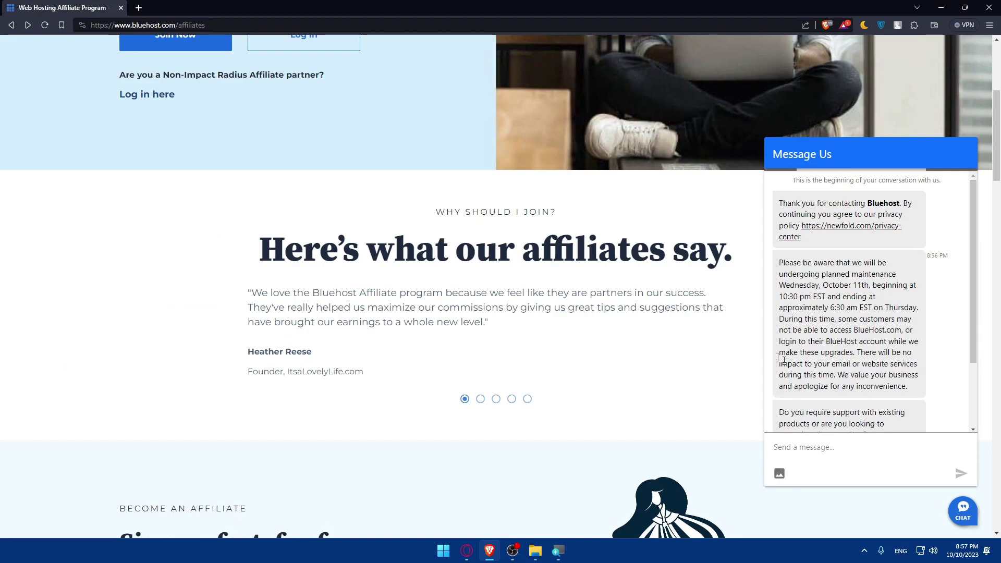
pyautogui.scroll(-3, 843, 307)
pyautogui.scroll(1, 858, 319)
pyautogui.scroll(-1, 858, 319)
pyautogui.scroll(1, 858, 319)
pyautogui.scroll(-1, 857, 320)
pyautogui.scroll(1, 839, 311)
pyautogui.scroll(-1, 838, 311)
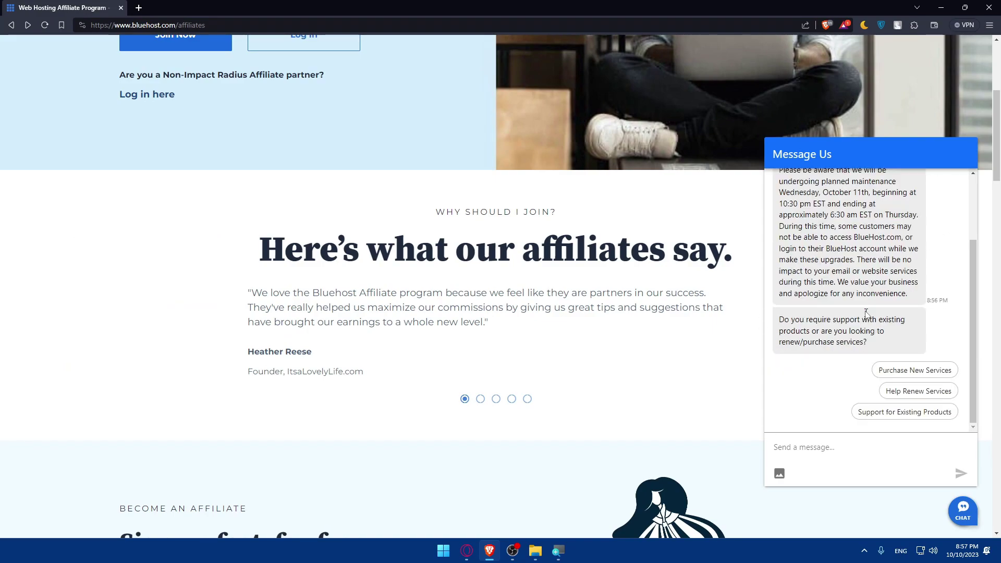
pyautogui.scroll(1, 838, 312)
pyautogui.scroll(-1, 838, 311)
pyautogui.scroll(1, 838, 312)
pyautogui.scroll(-1, 838, 311)
pyautogui.scroll(1, 830, 231)
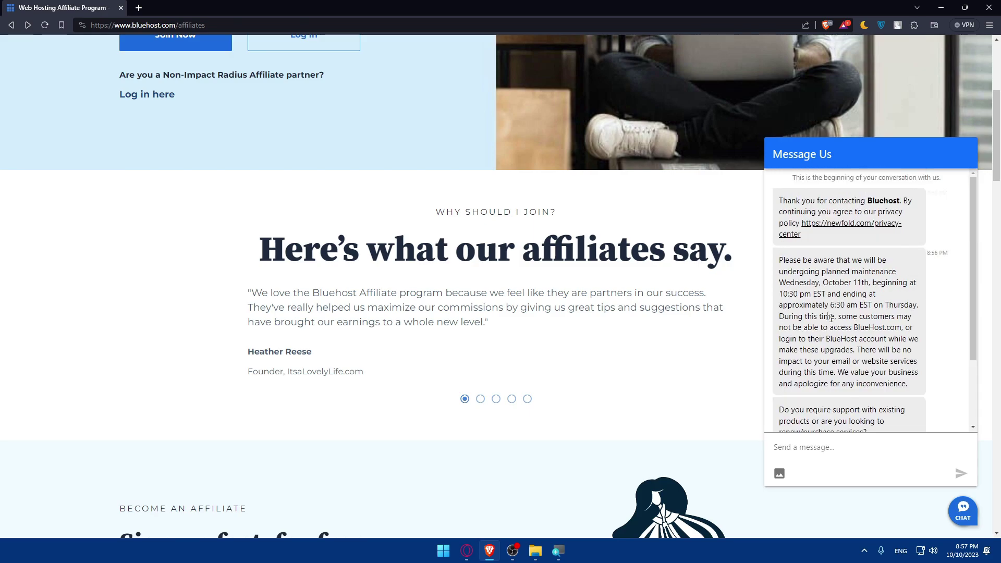
pyautogui.scroll(-1, 836, 290)
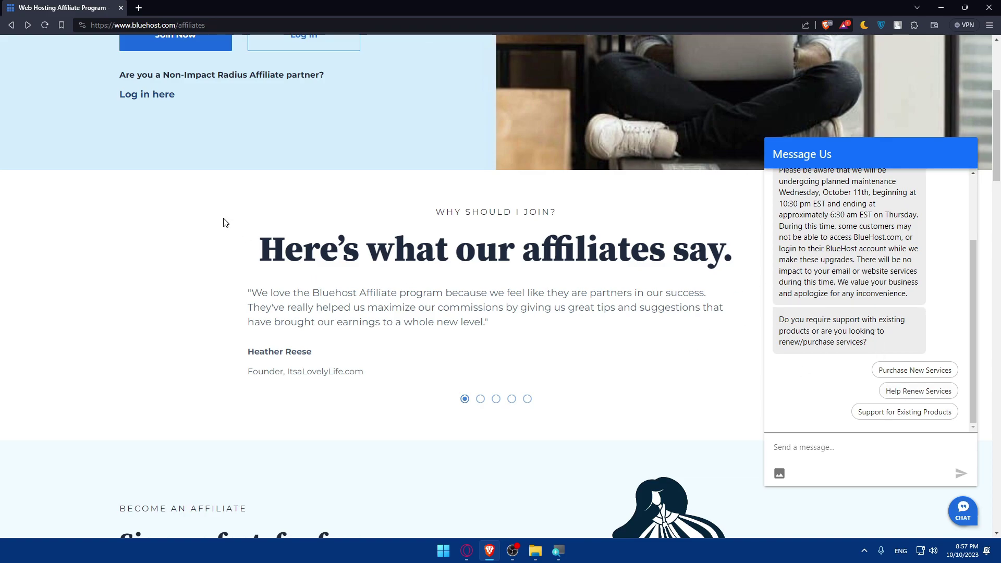
pyautogui.scroll(-4, 223, 223)
pyautogui.scroll(4, 250, 250)
pyautogui.scroll(-6, 314, 250)
pyautogui.scroll(-4, 356, 256)
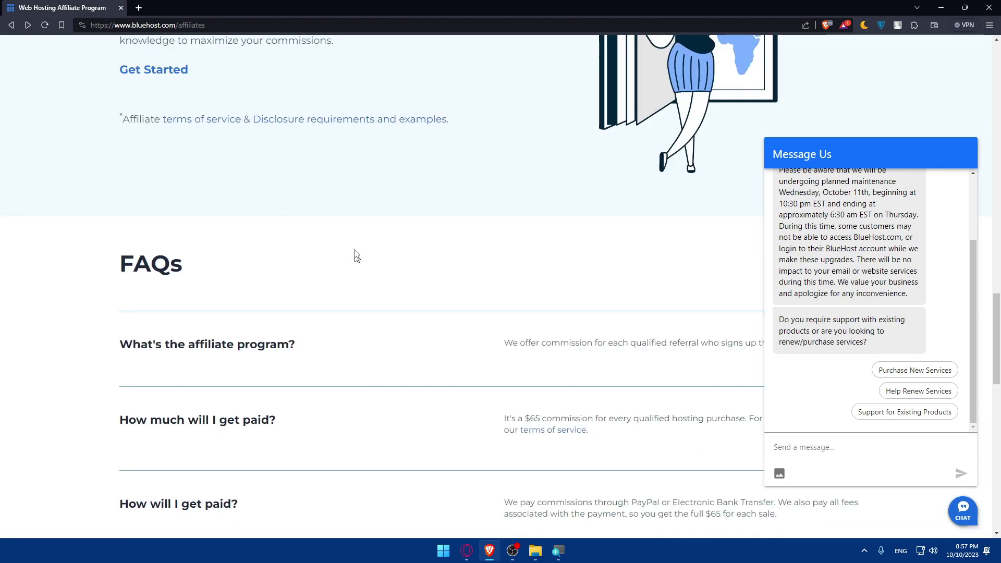
pyautogui.scroll(5, 356, 257)
pyautogui.scroll(5, 313, 238)
pyautogui.scroll(-2, 308, 235)
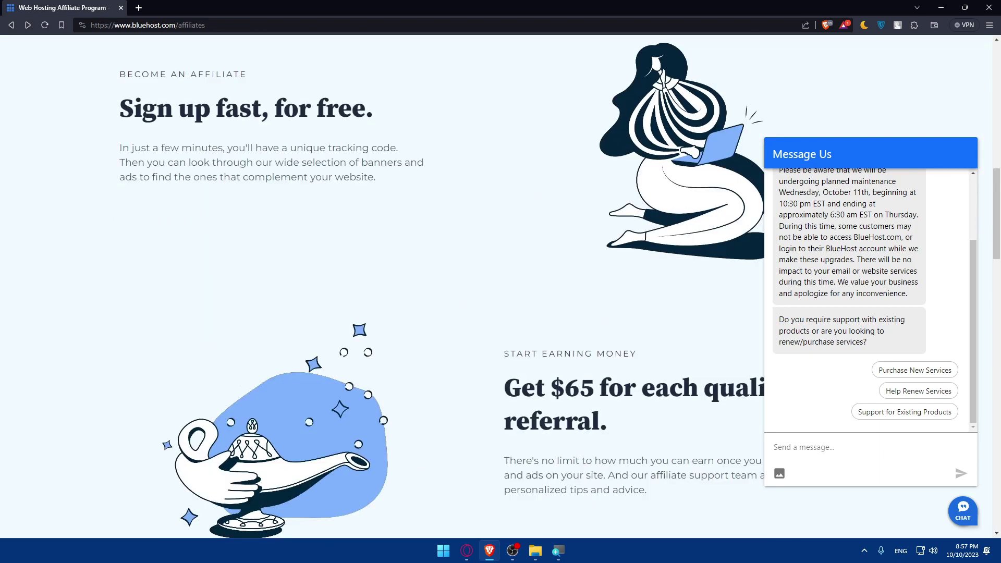
pyautogui.moveTo(111, 123); pyautogui.dragTo(377, 134)
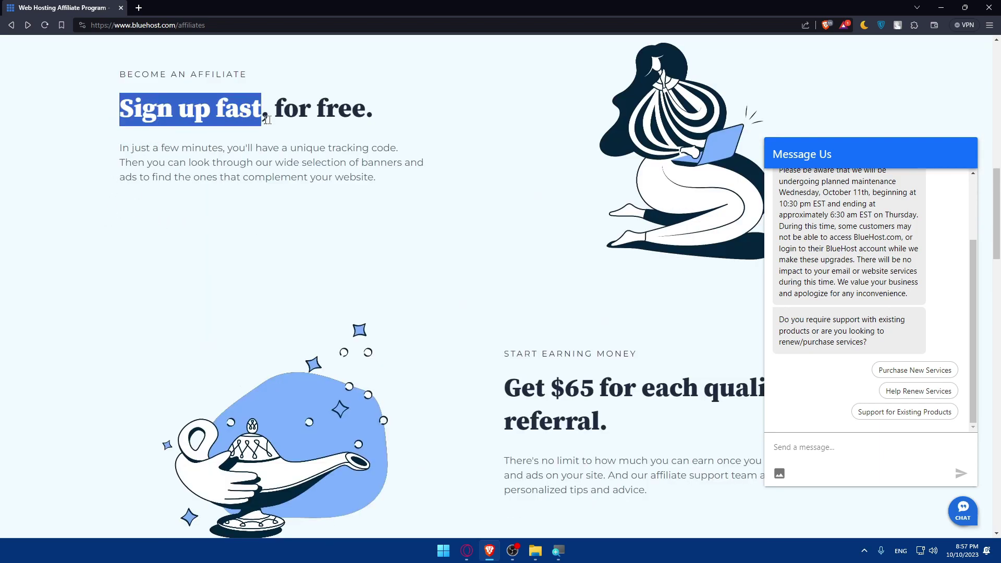
# - Clear the heading selection and close the support chat panel at the top of the affiliates page
pyautogui.click(437, 193)
pyautogui.scroll(-2, 486, 289)
pyautogui.scroll(-2, 528, 223)
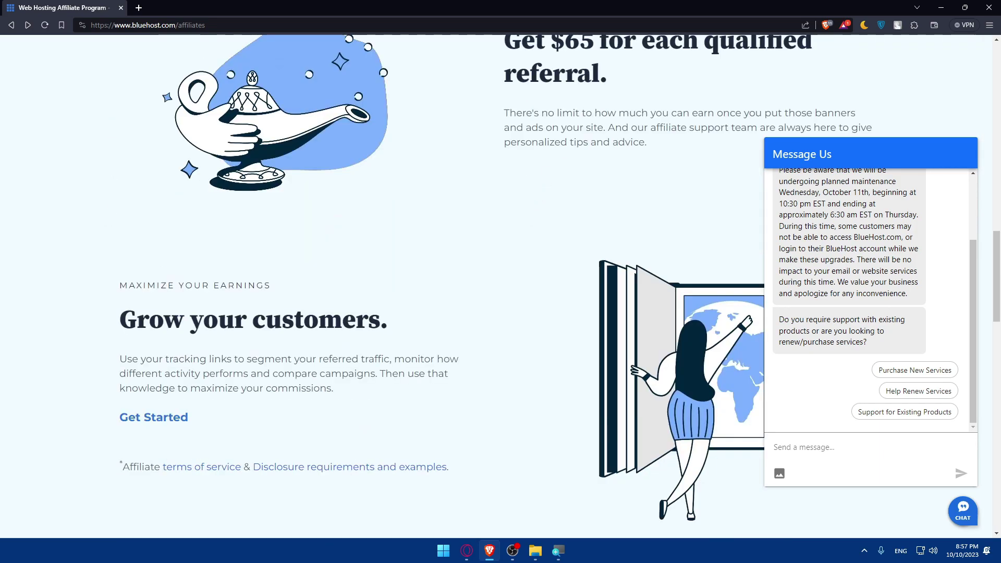
pyautogui.click(963, 510)
pyautogui.scroll(-1, 324, 272)
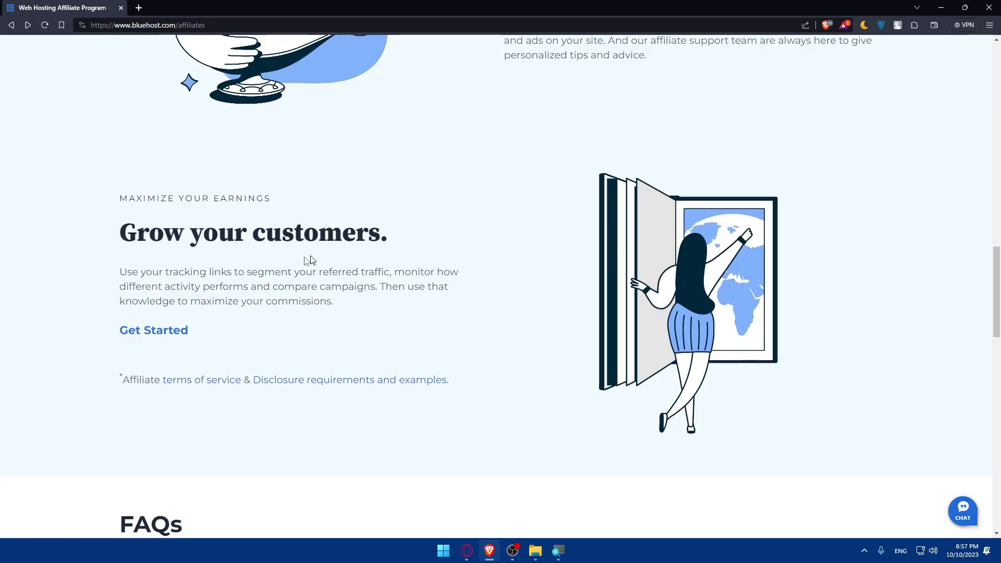
pyautogui.scroll(-2, 226, 279)
pyautogui.scroll(-3, 226, 280)
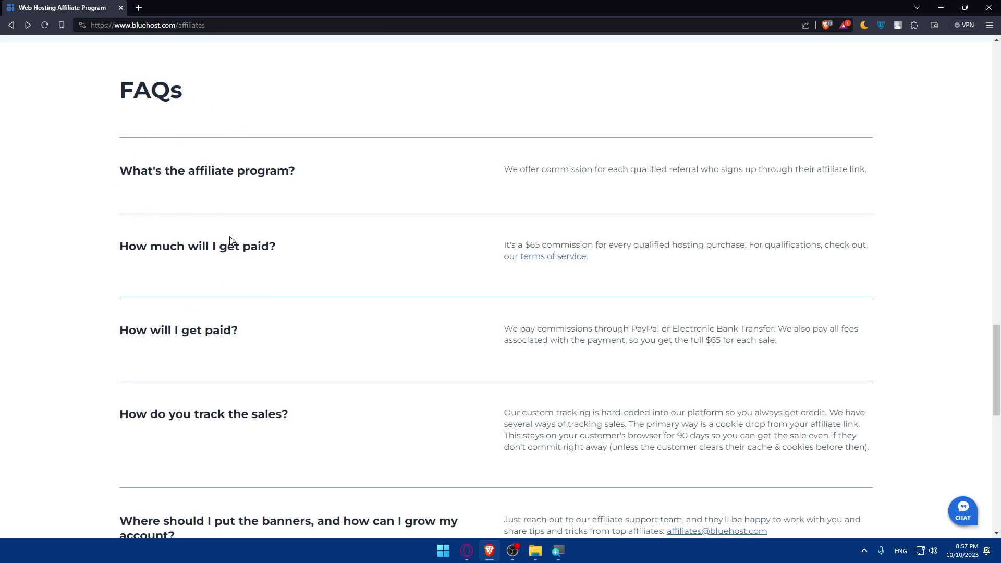
pyautogui.scroll(-1, 237, 244)
pyautogui.scroll(-1, 241, 245)
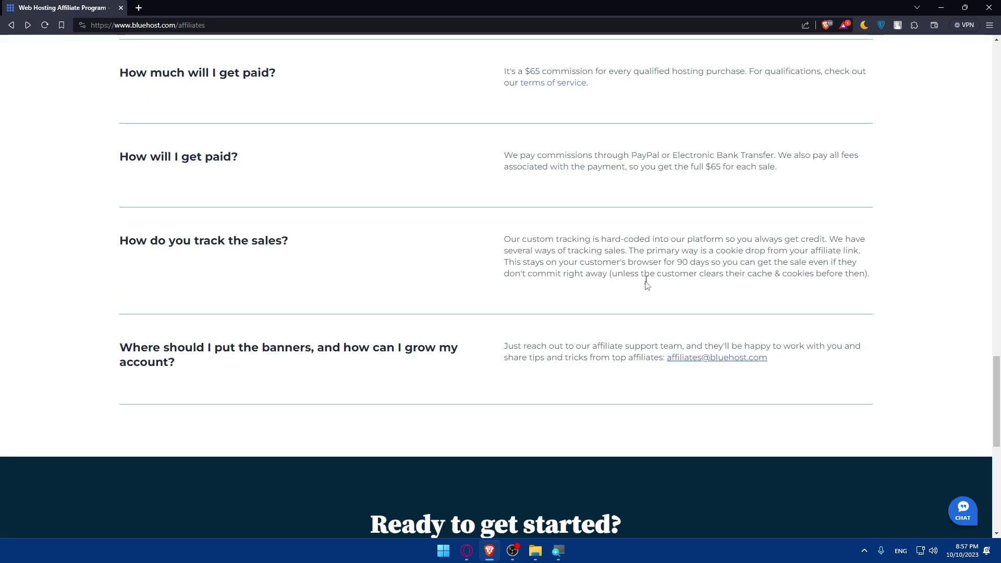
pyautogui.scroll(5, 470, 313)
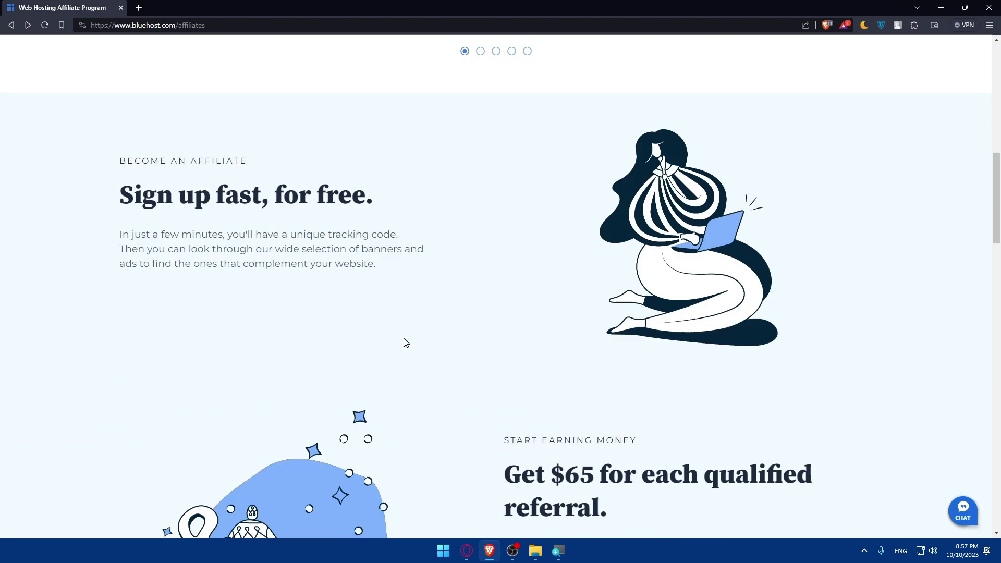
pyautogui.scroll(5, 405, 342)
pyautogui.scroll(5, 384, 334)
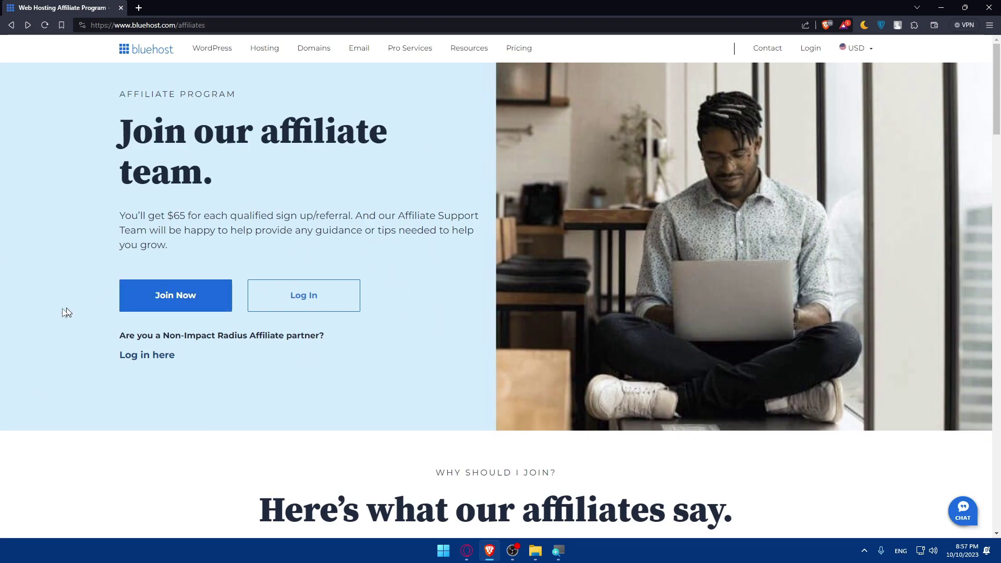
# - Open the sign-up form with Join Now and inspect the name, email, username and password fields
pyautogui.click(174, 297)
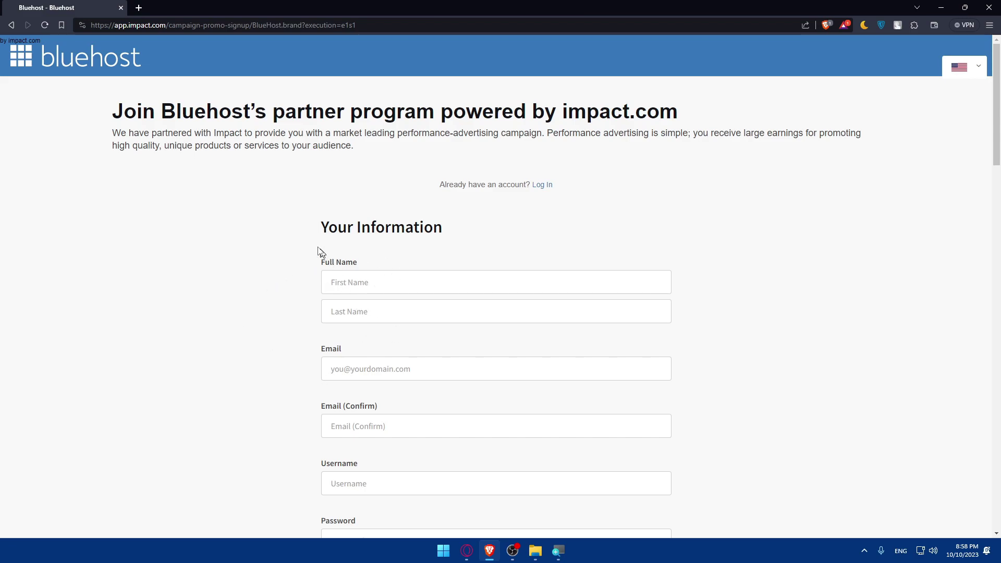
pyautogui.moveTo(311, 234); pyautogui.dragTo(446, 232)
pyautogui.click(467, 234)
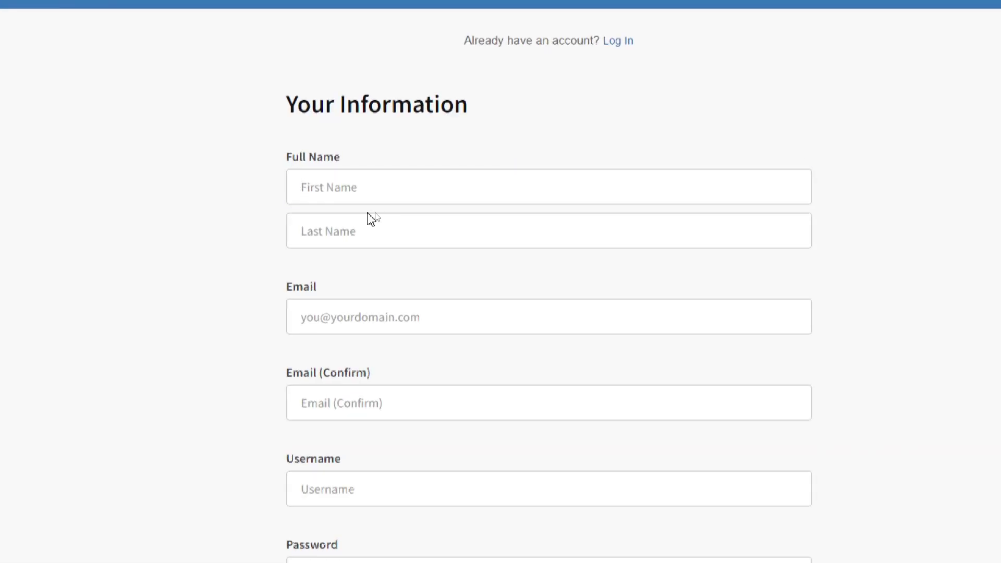
pyautogui.click(367, 233)
pyautogui.scroll(-3, 358, 349)
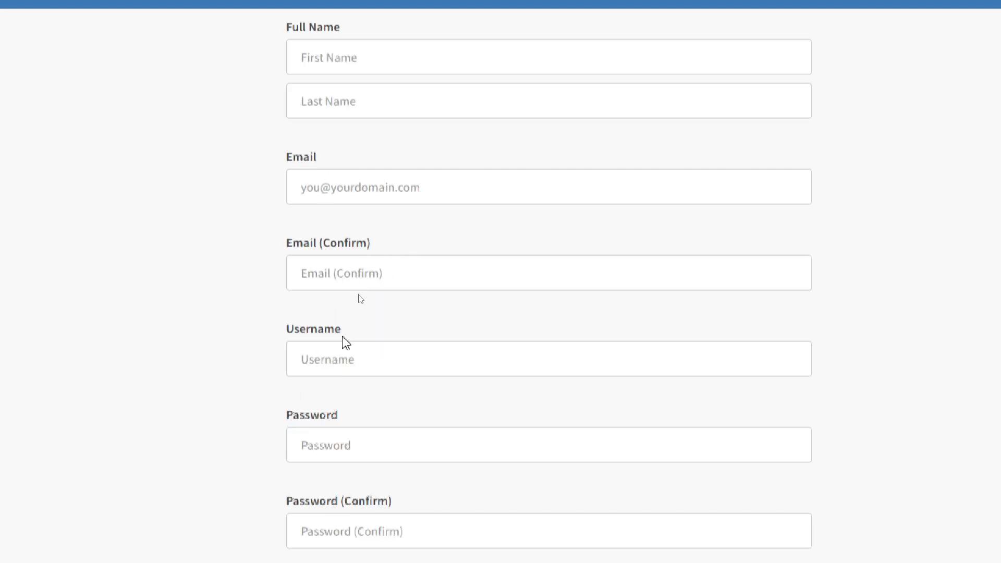
pyautogui.scroll(-3, 358, 298)
pyautogui.moveTo(287, 200); pyautogui.dragTo(390, 204)
pyautogui.click(388, 237)
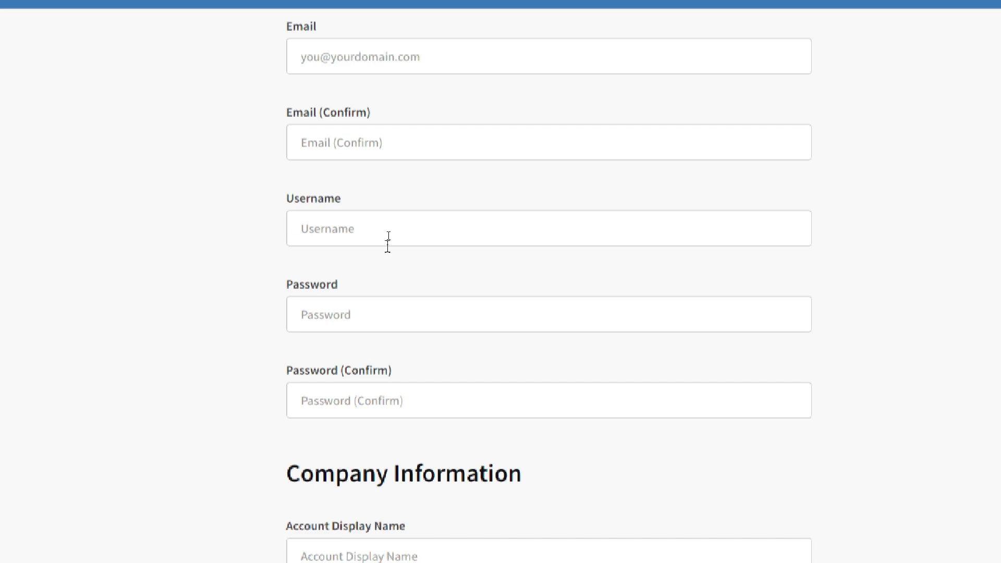
pyautogui.moveTo(268, 194); pyautogui.dragTo(373, 197)
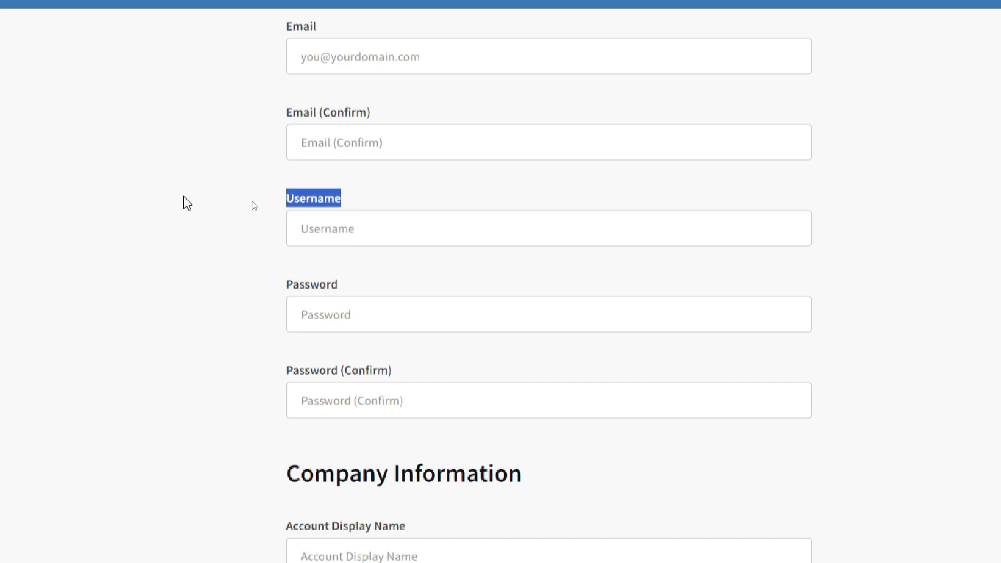
pyautogui.click(258, 229)
pyautogui.click(301, 219)
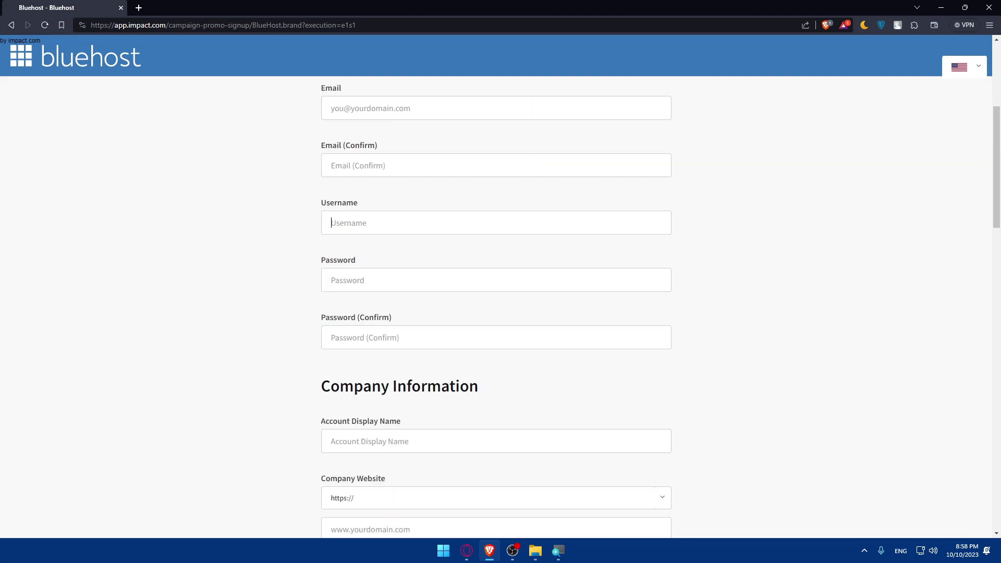
pyautogui.scroll(-1, 501, 312)
pyautogui.scroll(-2, 500, 313)
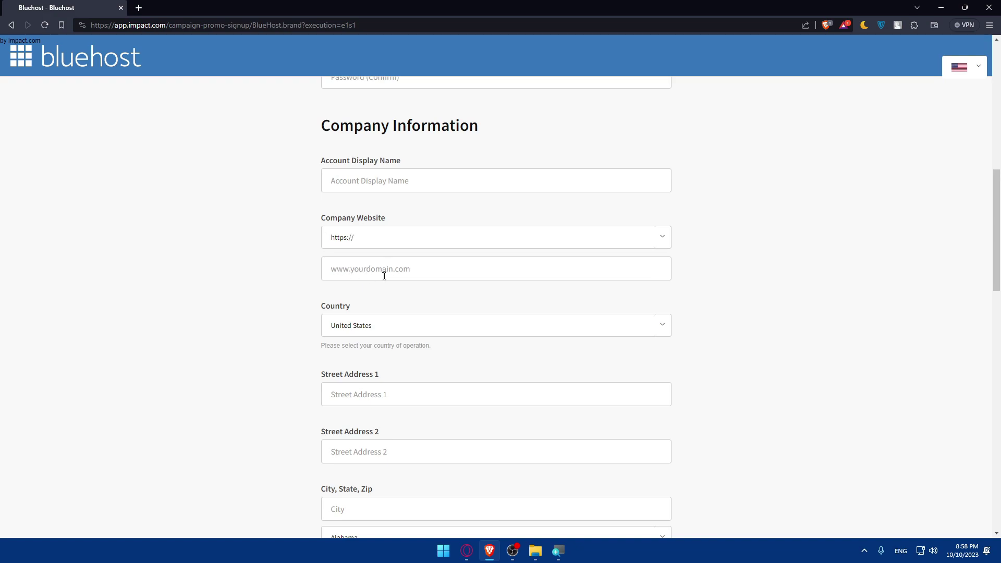
pyautogui.scroll(-1, 375, 313)
pyautogui.scroll(-1, 391, 266)
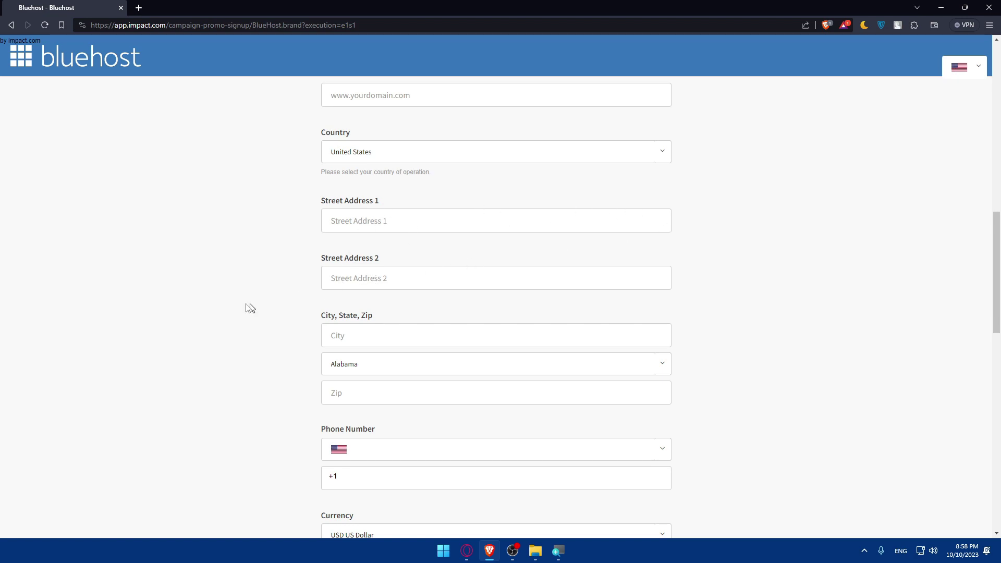
pyautogui.scroll(-1, 418, 279)
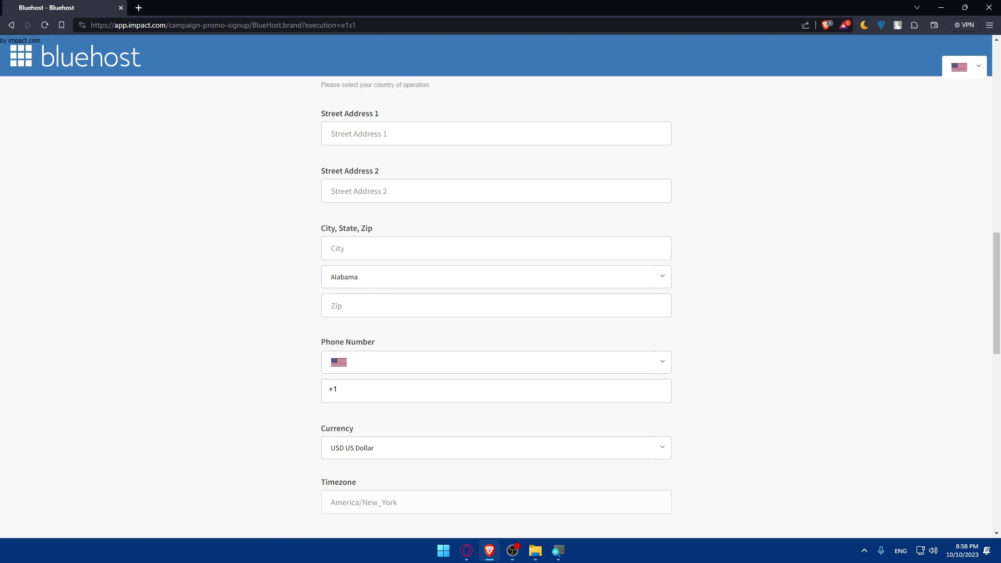
pyautogui.scroll(-1, 398, 242)
pyautogui.scroll(-1, 403, 328)
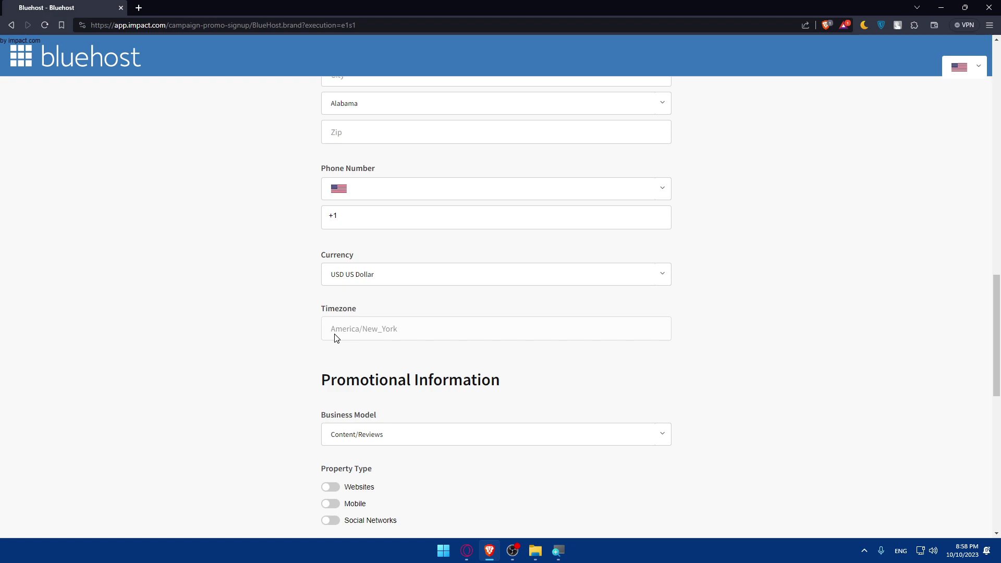
pyautogui.scroll(3, 324, 300)
pyautogui.scroll(-1, 365, 311)
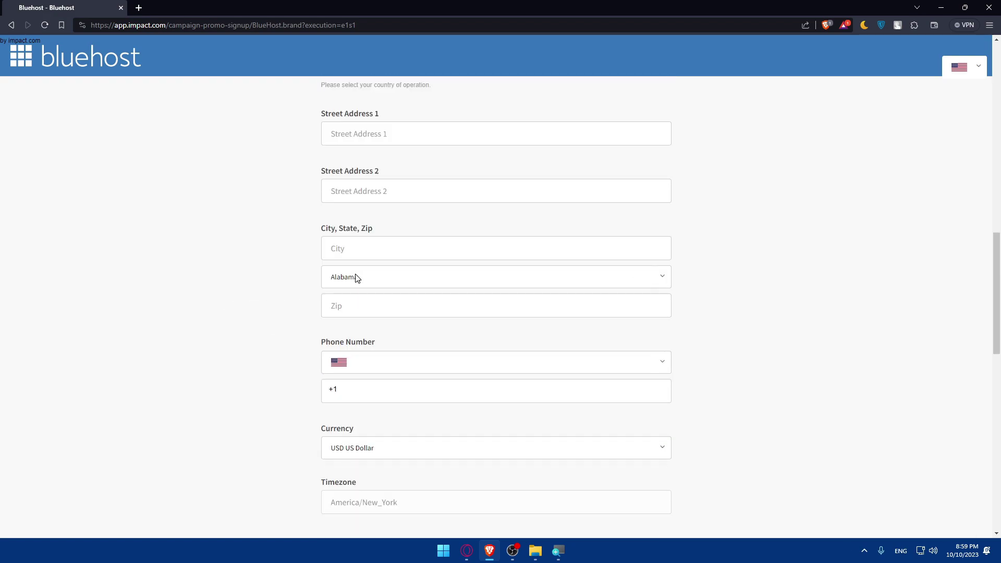
pyautogui.scroll(-3, 358, 274)
pyautogui.scroll(-2, 366, 272)
pyautogui.scroll(1, 344, 282)
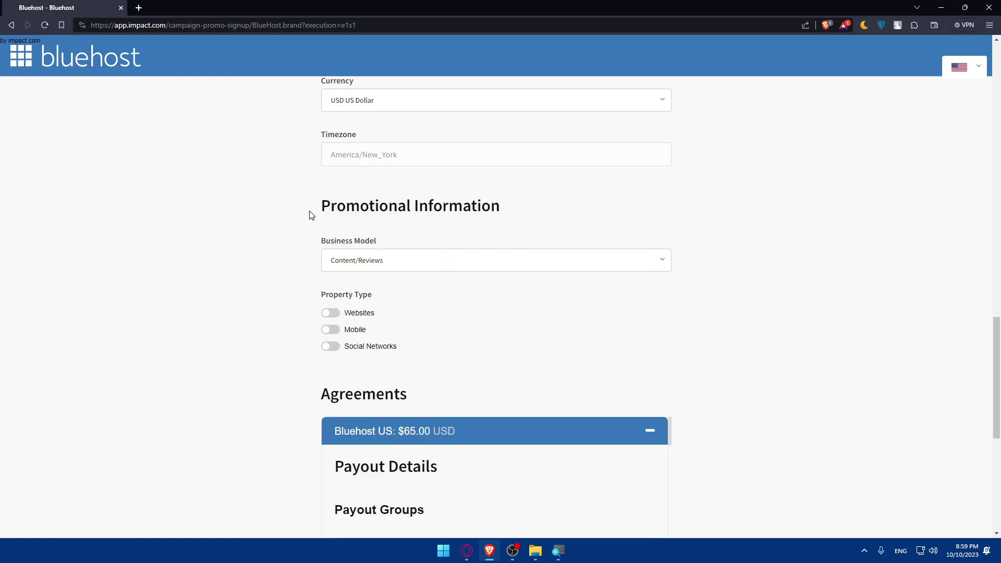
# - Review the business model choices and keep Content/Reviews selected
pyautogui.moveTo(309, 215); pyautogui.dragTo(547, 208)
pyautogui.click(592, 203)
pyautogui.click(383, 262)
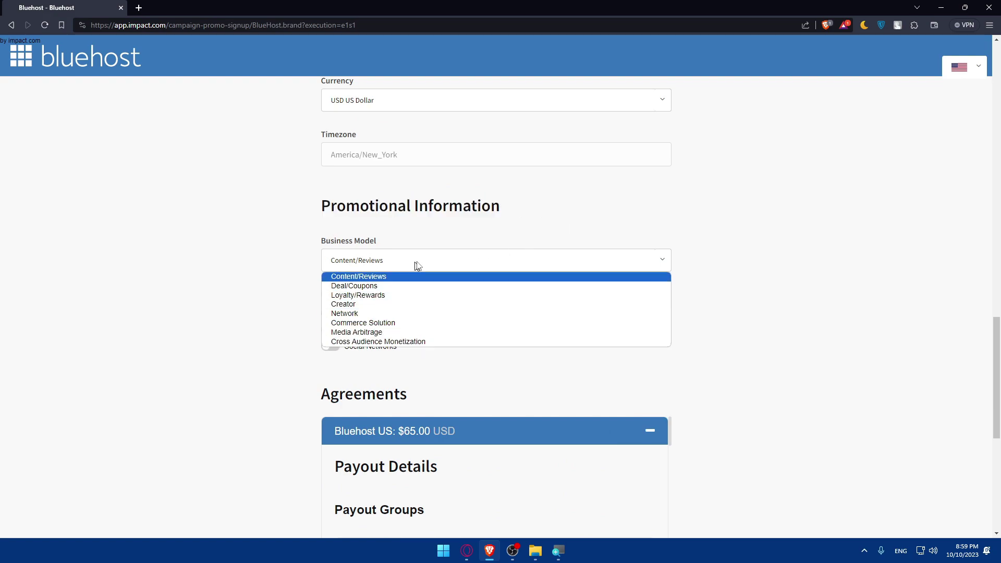
pyautogui.click(234, 274)
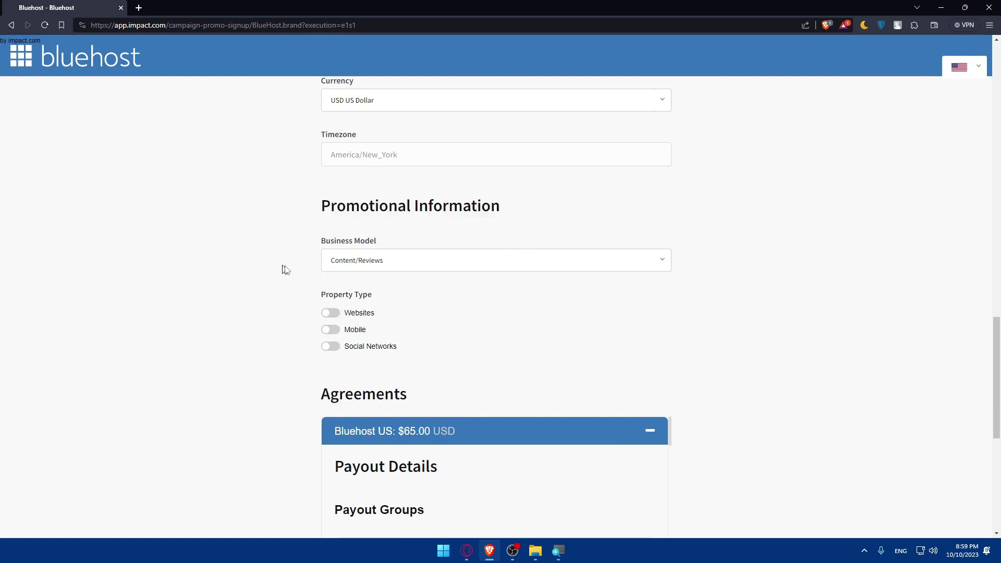
pyautogui.click(330, 313)
pyautogui.click(329, 330)
pyautogui.click(330, 347)
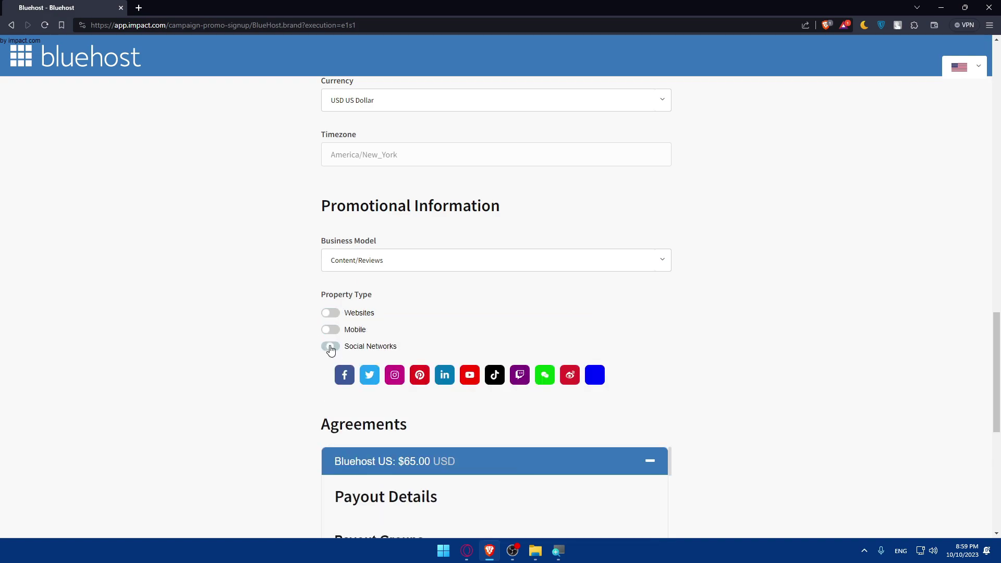
pyautogui.click(330, 348)
pyautogui.click(329, 312)
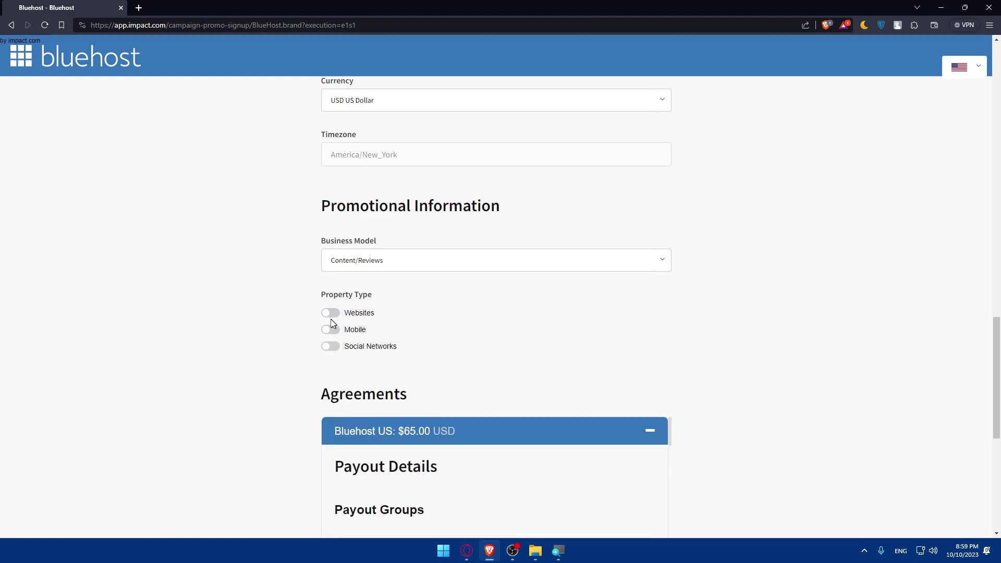
pyautogui.click(329, 313)
pyautogui.click(331, 315)
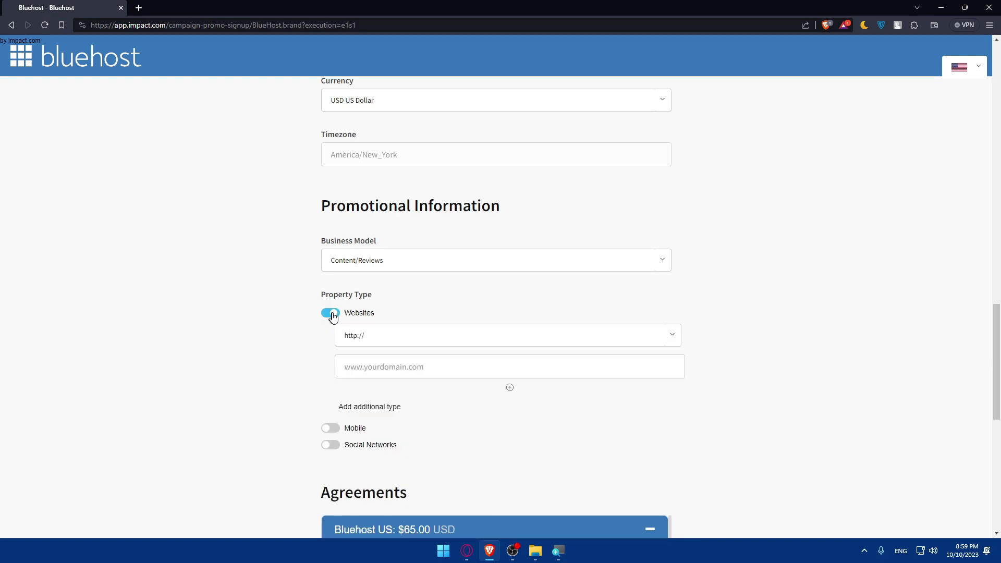
pyautogui.click(384, 342)
pyautogui.click(335, 314)
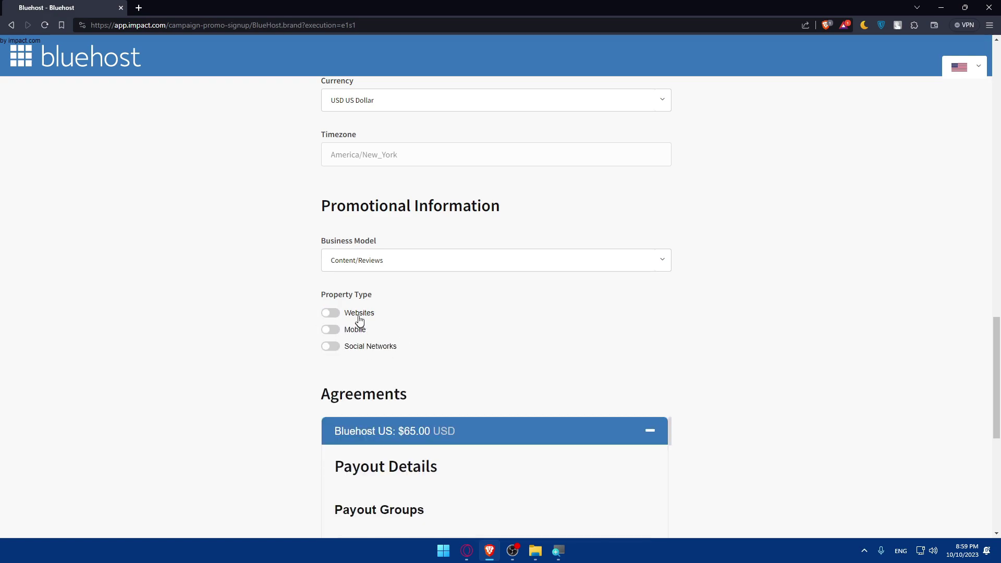
pyautogui.click(335, 314)
# - Turn on Mobile, choose Android as the platform, then turn Mobile off again
pyautogui.click(330, 331)
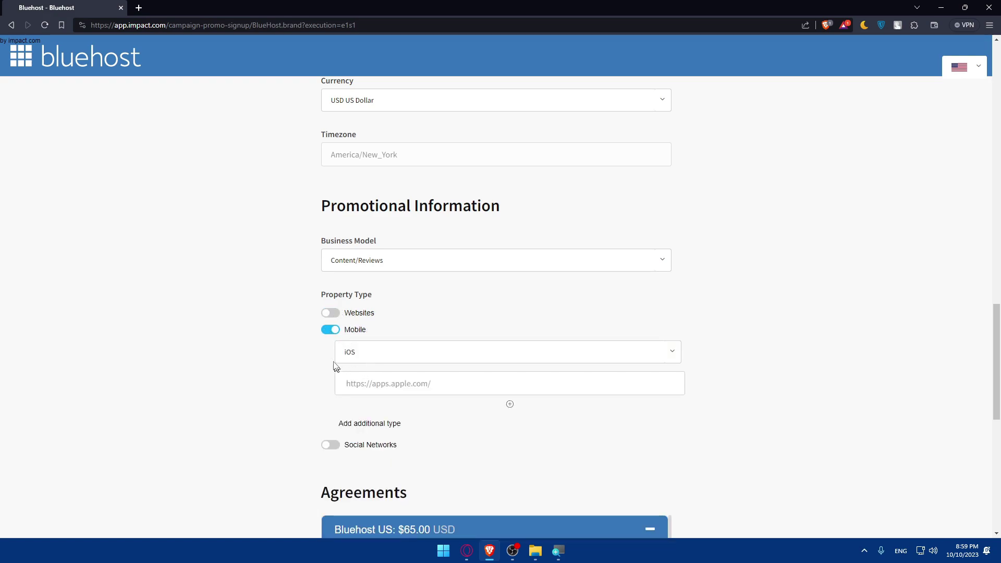
pyautogui.click(375, 358)
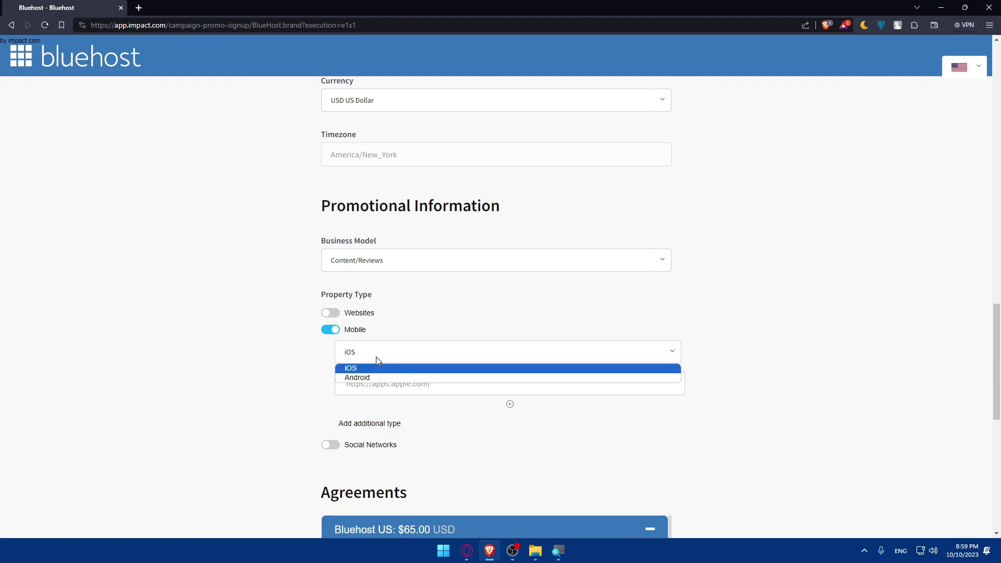
pyautogui.click(366, 375)
pyautogui.click(373, 356)
pyautogui.click(280, 365)
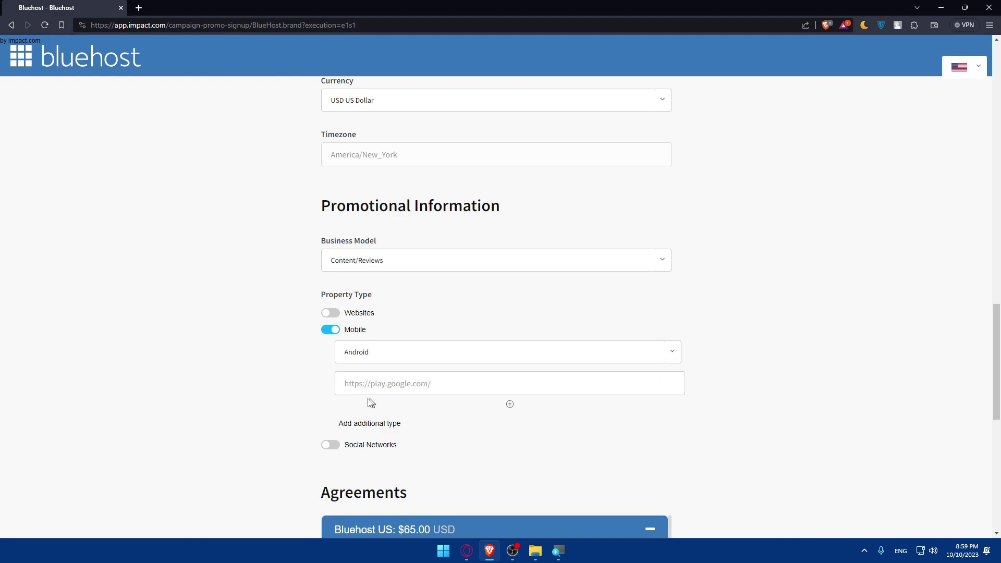
pyautogui.click(332, 330)
# - Turn on Social Networks, then add and remove Facebook, Instagram, Snapchat and Weibo link fields
pyautogui.click(331, 346)
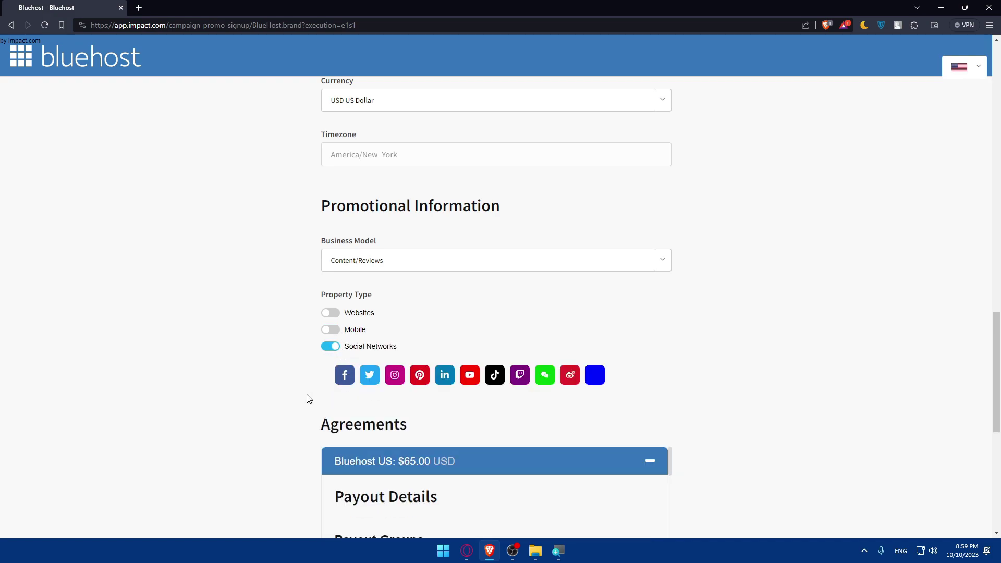
pyautogui.click(344, 375)
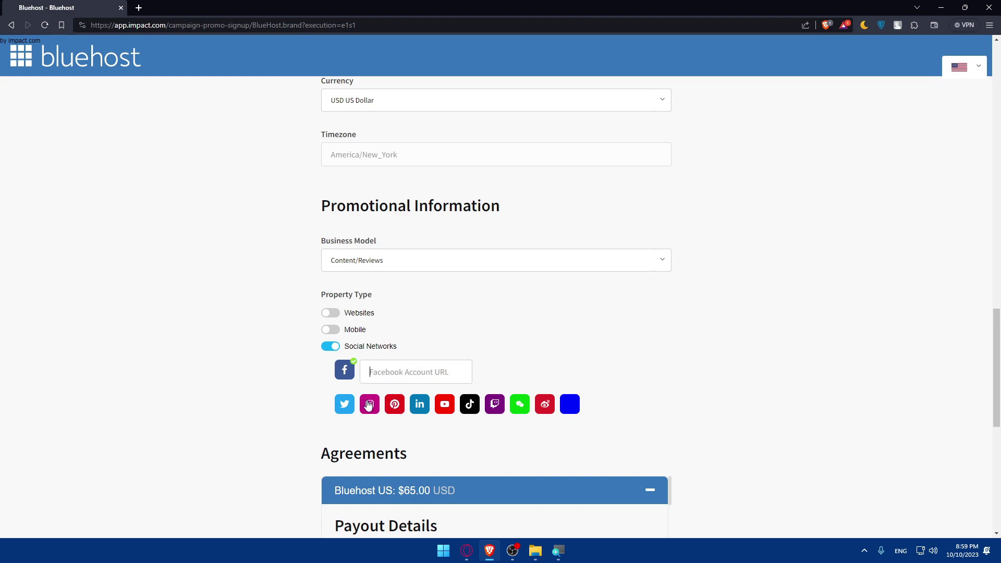
pyautogui.click(370, 405)
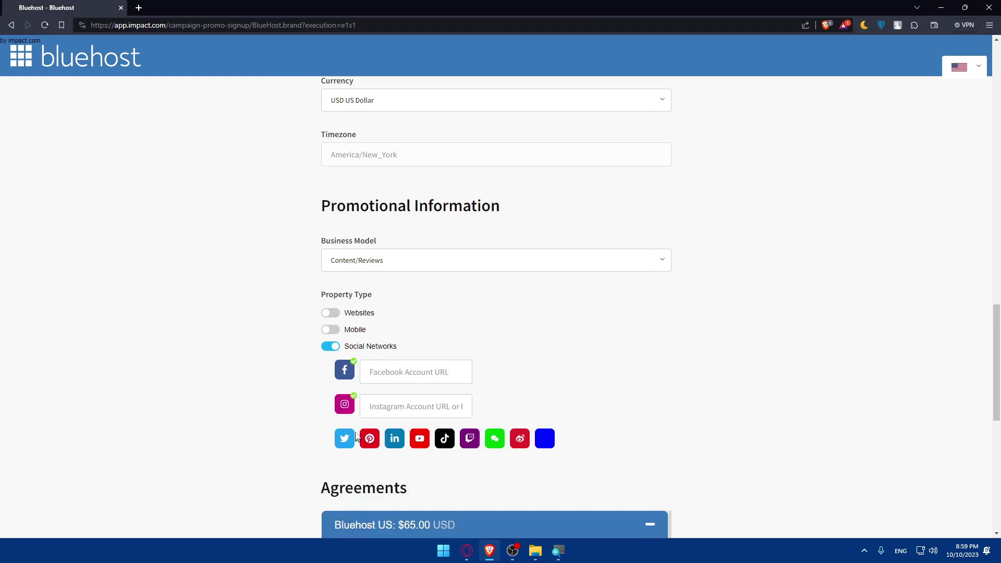
pyautogui.click(344, 405)
pyautogui.click(344, 371)
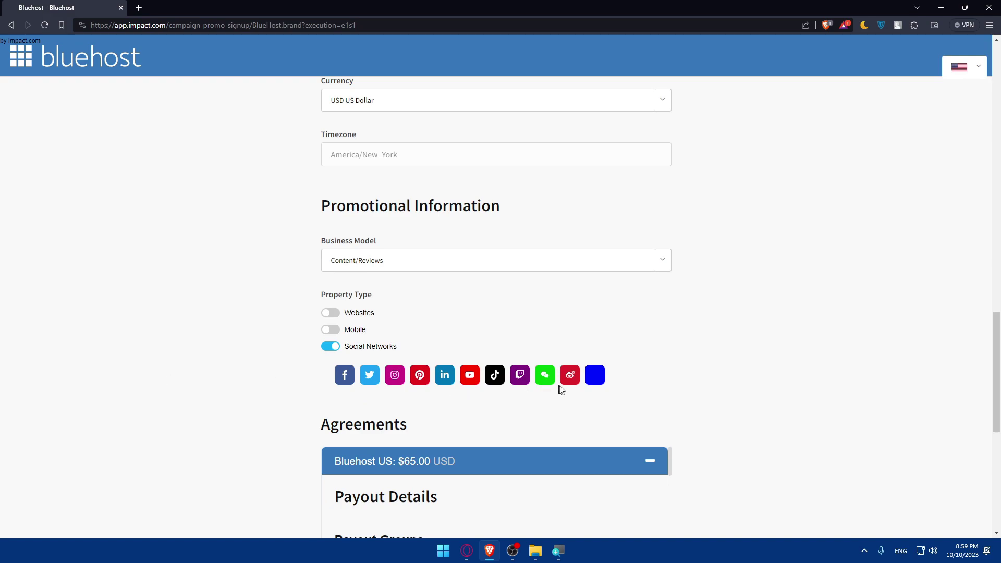
pyautogui.click(594, 376)
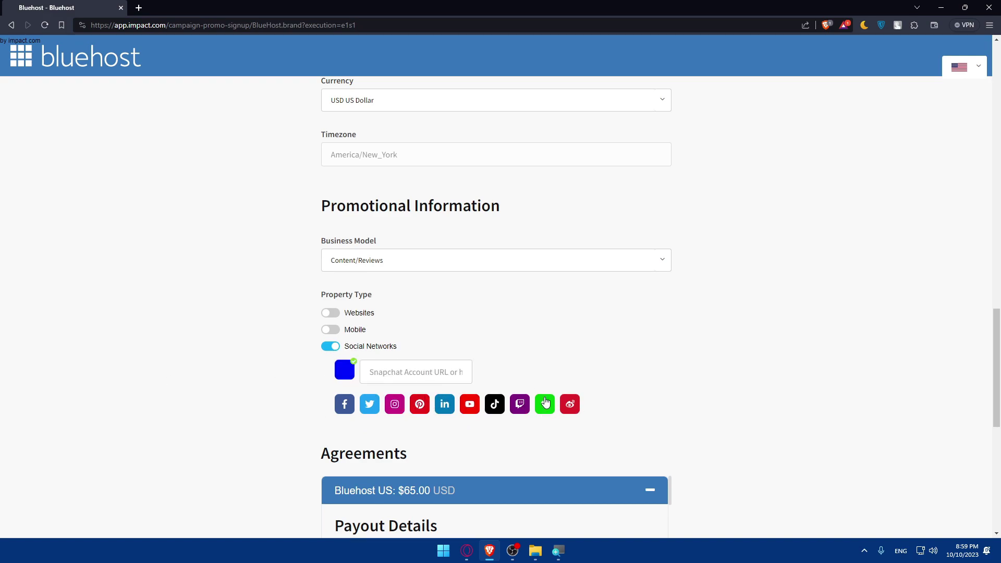
pyautogui.click(570, 404)
pyautogui.click(344, 373)
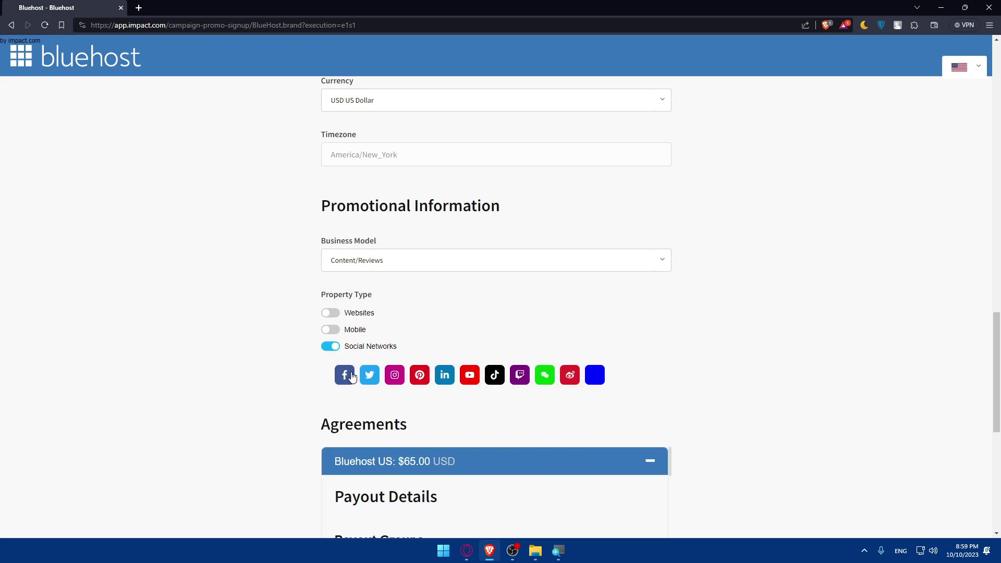
pyautogui.scroll(-2, 270, 388)
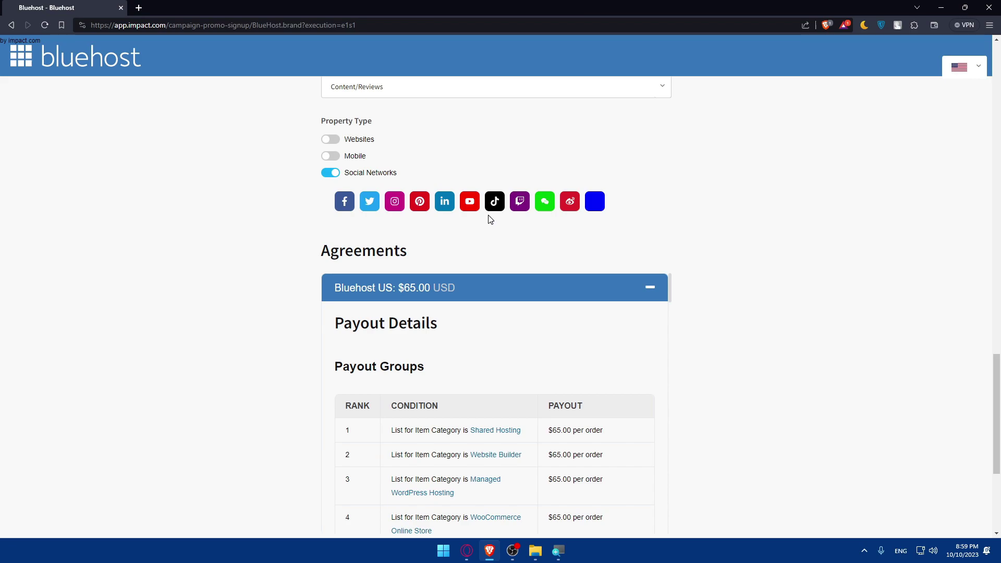
# - Highlight the Agreements heading and the $65.00 per order payouts in the first three rows
pyautogui.moveTo(430, 242)
pyautogui.mouseDown()
pyautogui.moveTo(307, 256)
pyautogui.moveTo(414, 255)
pyautogui.moveTo(313, 250)
pyautogui.mouseUp()
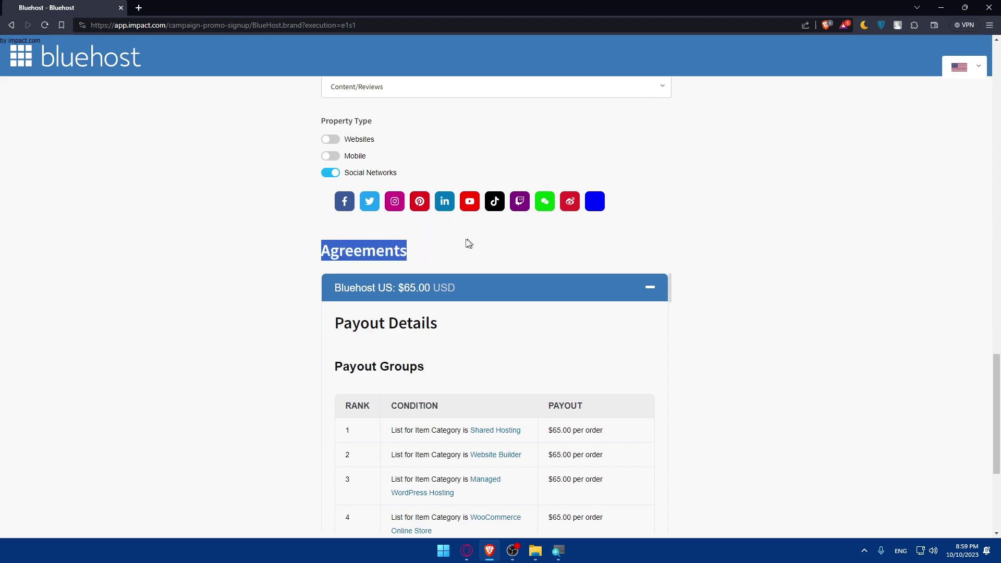
pyautogui.click(461, 245)
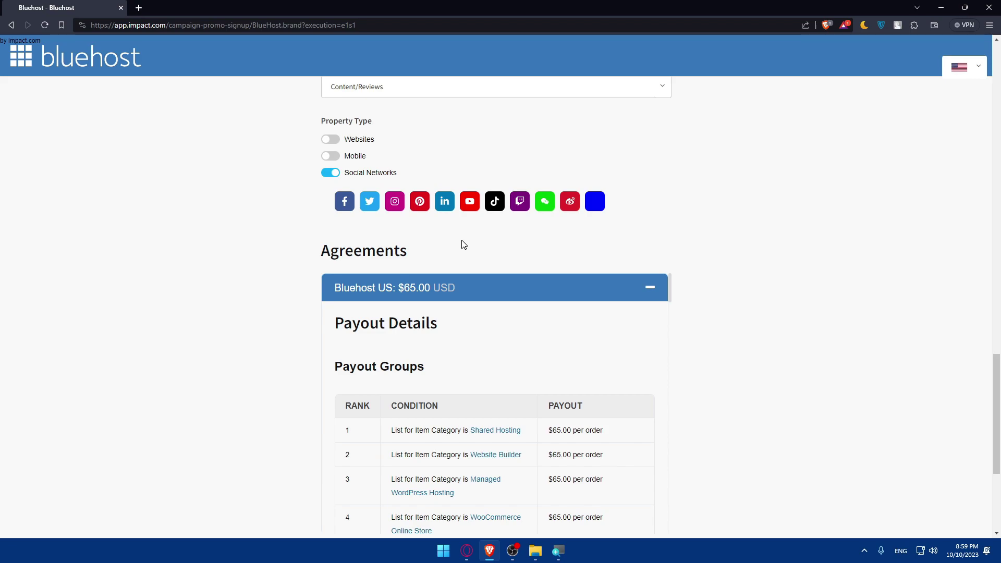
pyautogui.scroll(-3, 533, 241)
pyautogui.scroll(2, 443, 229)
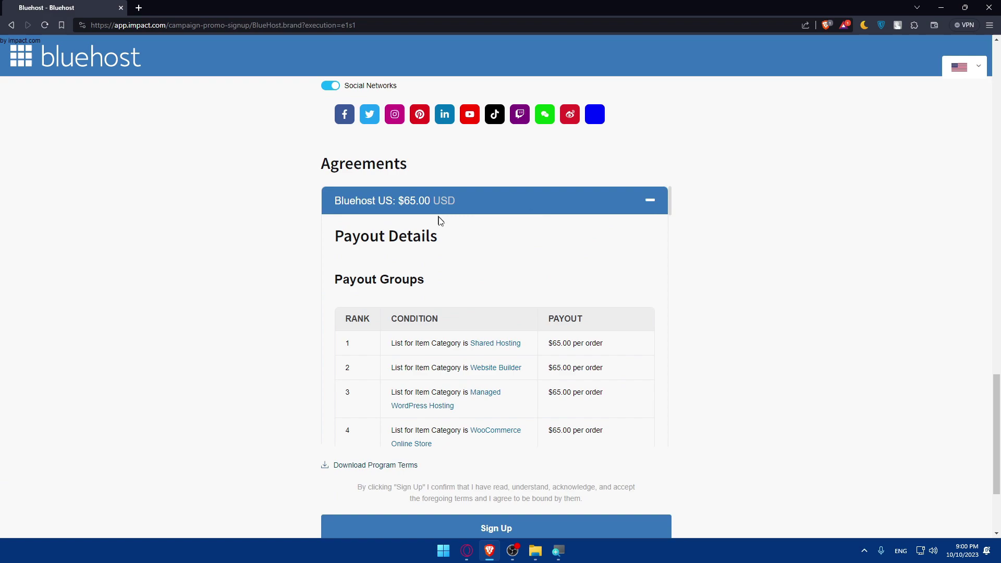
pyautogui.moveTo(407, 205); pyautogui.dragTo(417, 200)
pyautogui.moveTo(549, 345); pyautogui.dragTo(615, 353)
pyautogui.click(597, 354)
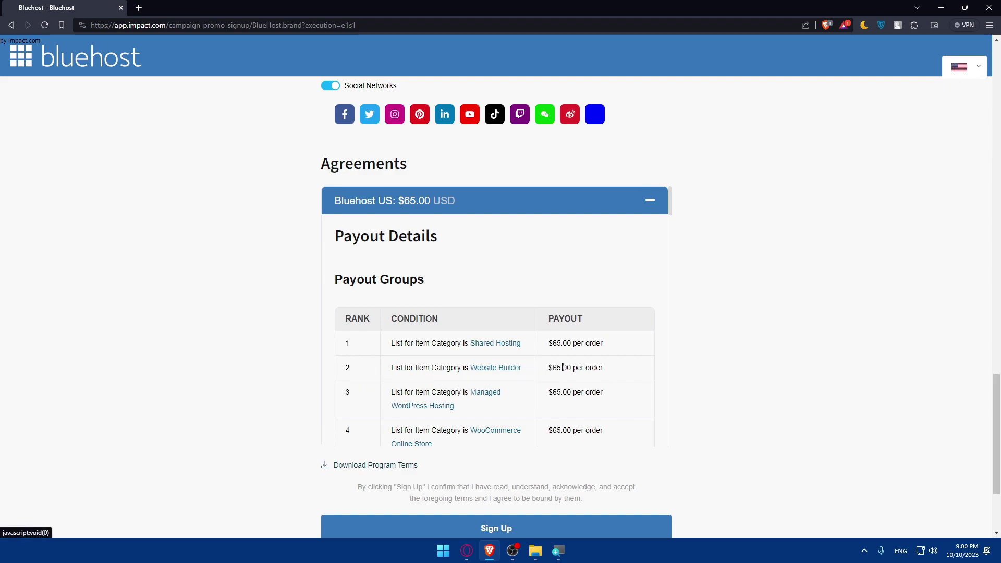
pyautogui.moveTo(544, 369); pyautogui.dragTo(621, 374)
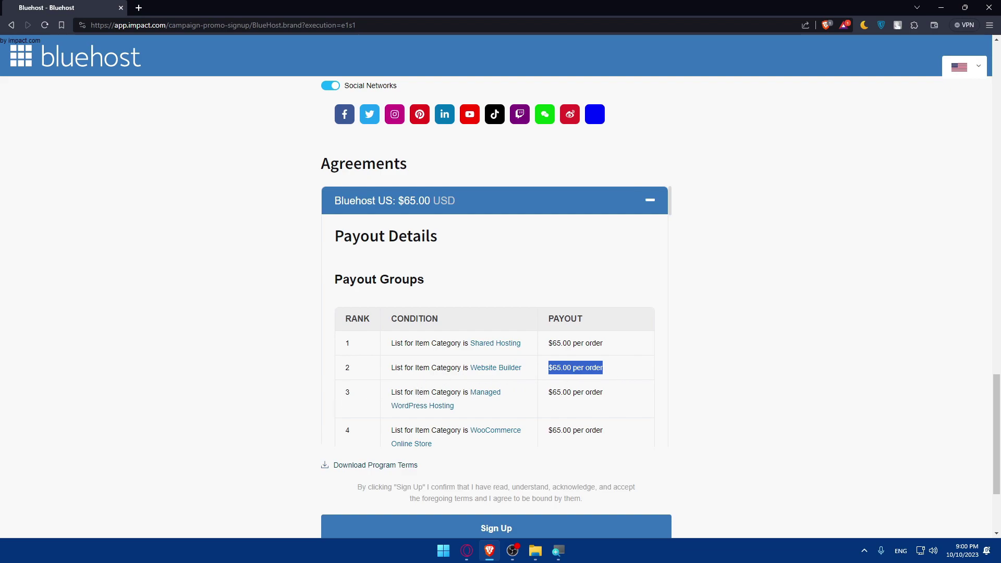
pyautogui.moveTo(545, 395); pyautogui.dragTo(609, 401)
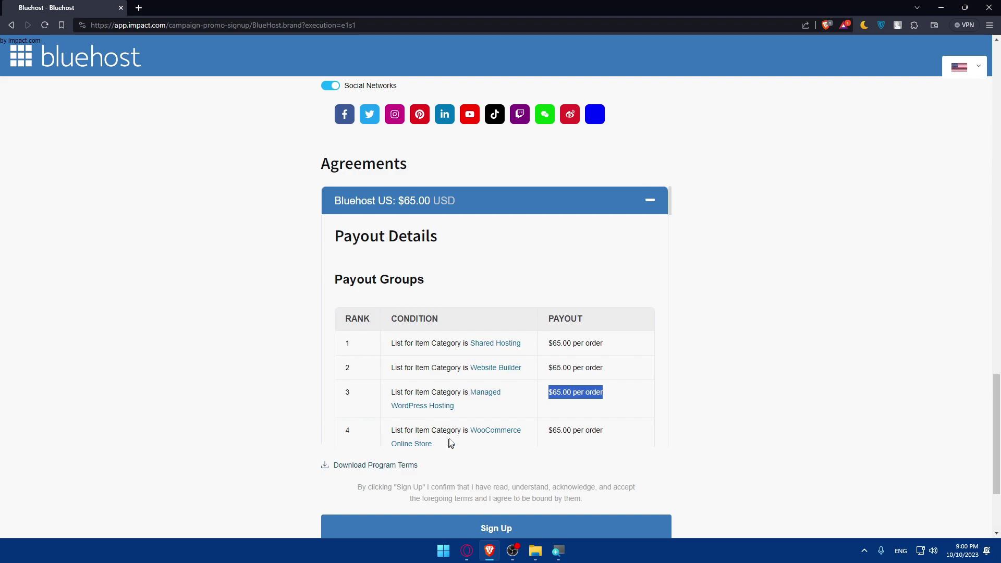
pyautogui.scroll(-1, 453, 432)
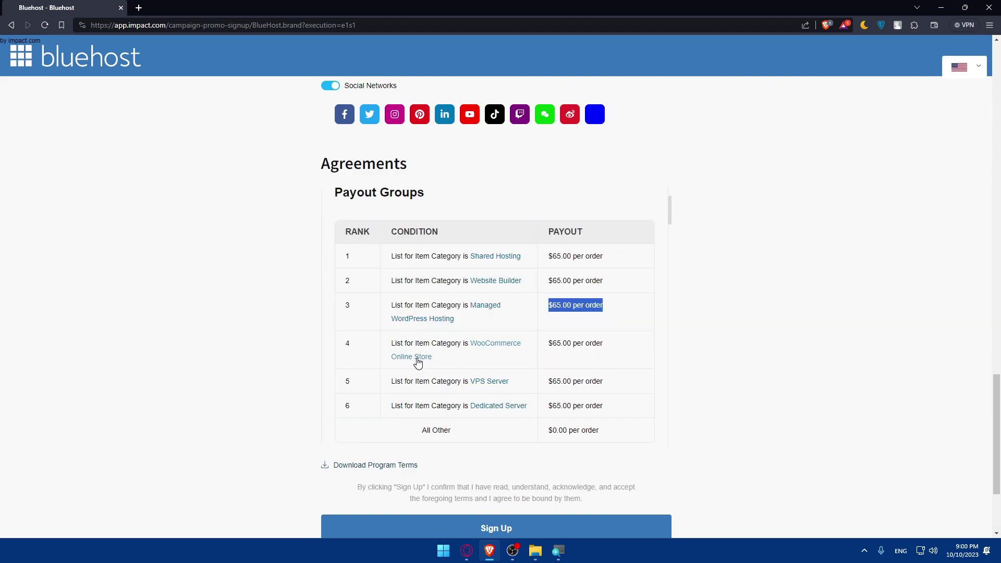
# - Highlight the row 4 and row 6 payouts, the $0.00 All Other payout and the $30 order threshold
pyautogui.moveTo(549, 343); pyautogui.dragTo(600, 343)
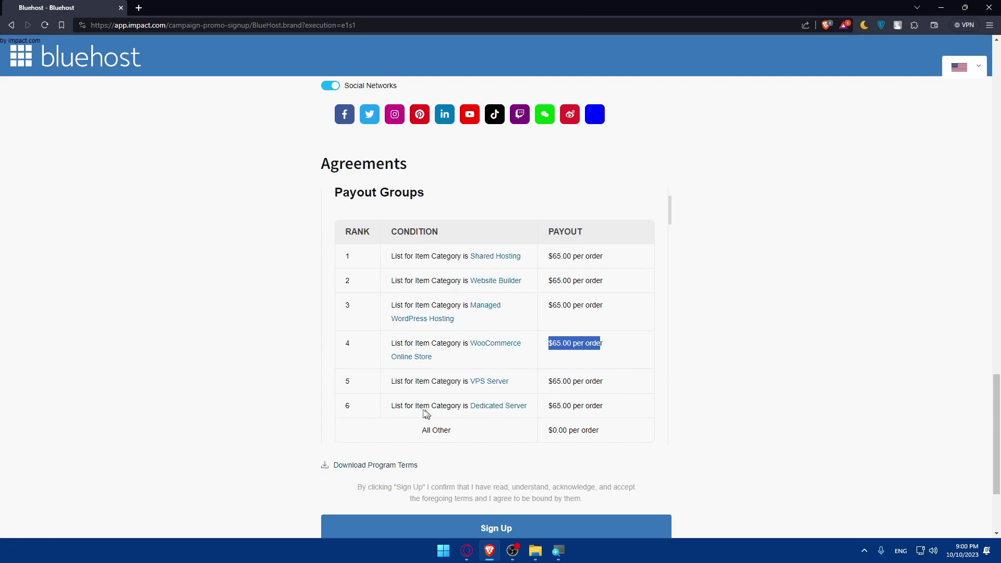
pyautogui.scroll(-1, 434, 394)
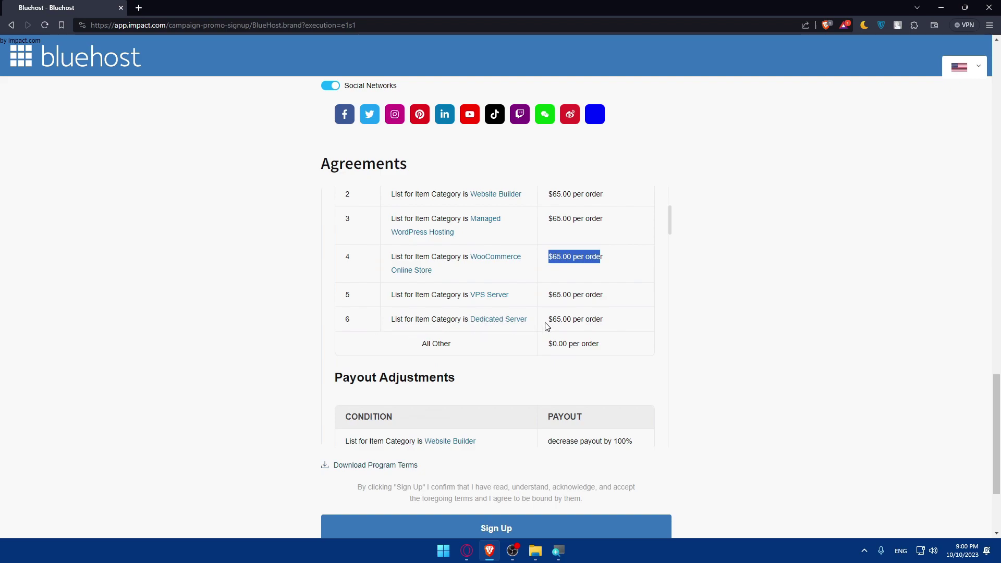
pyautogui.moveTo(548, 319); pyautogui.dragTo(629, 324)
pyautogui.moveTo(454, 348); pyautogui.dragTo(407, 351)
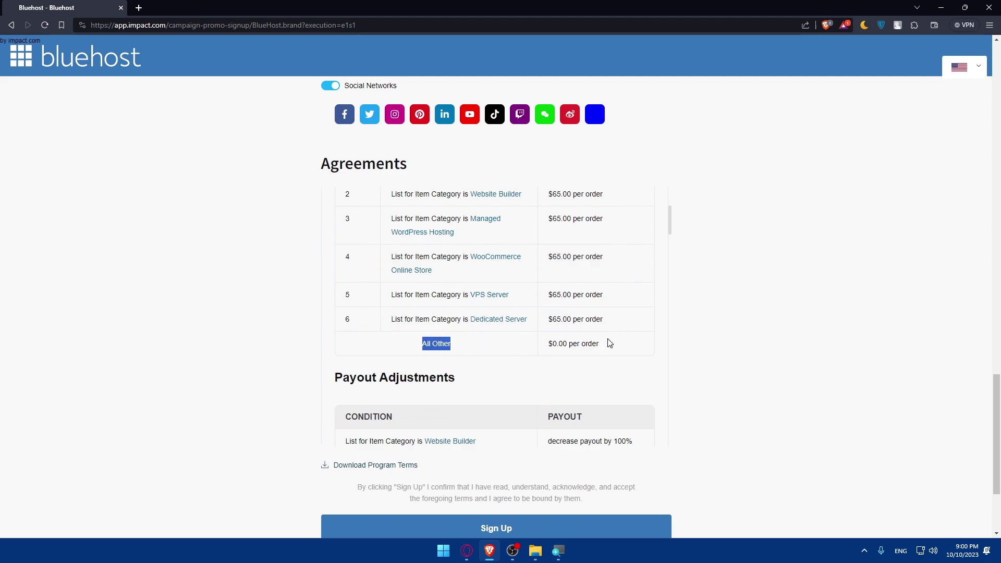
pyautogui.moveTo(546, 343); pyautogui.dragTo(580, 344)
pyautogui.scroll(-1, 540, 316)
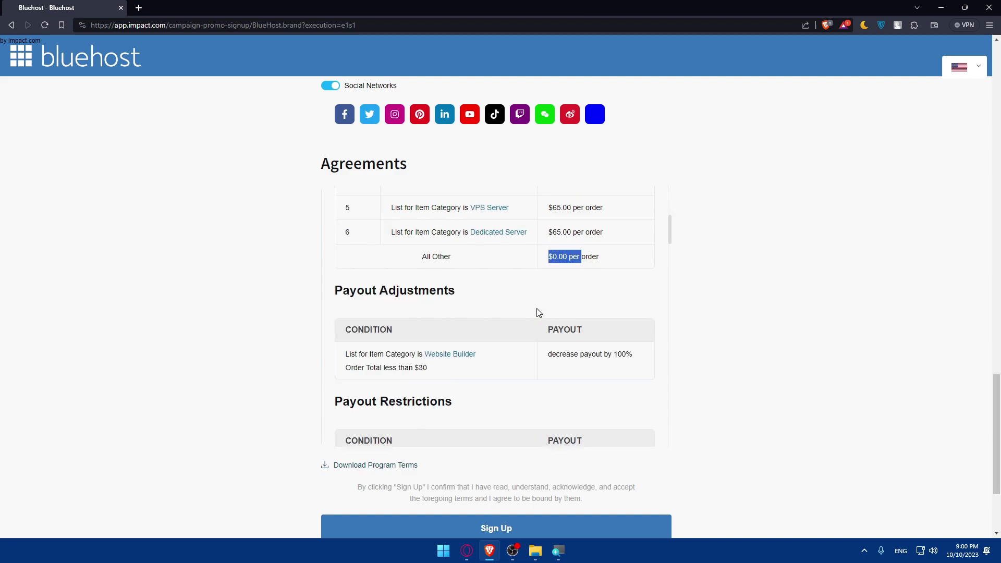
pyautogui.scroll(-1, 670, 243)
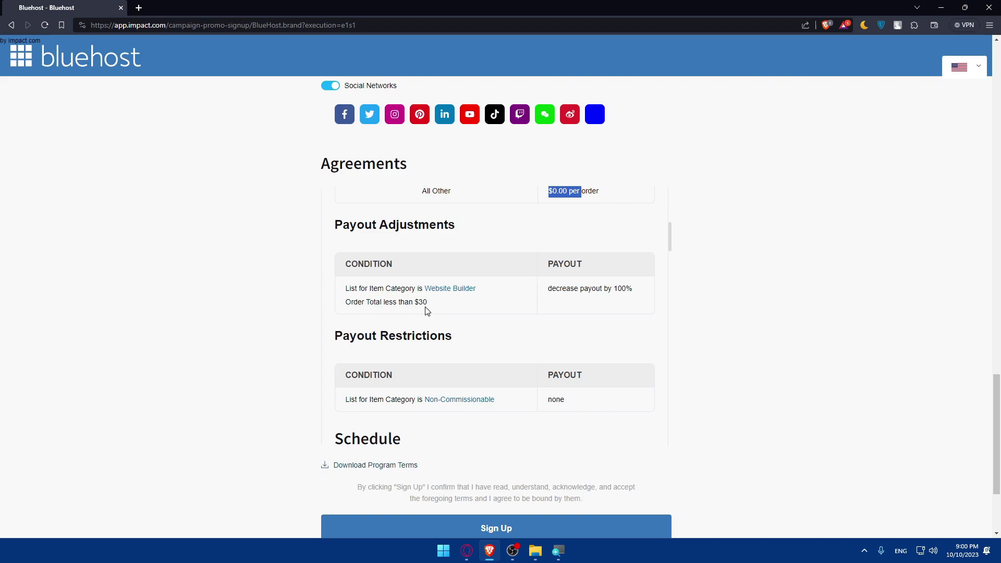
pyautogui.doubleClick(425, 311)
pyautogui.click(555, 302)
pyautogui.moveTo(670, 252); pyautogui.dragTo(671, 259)
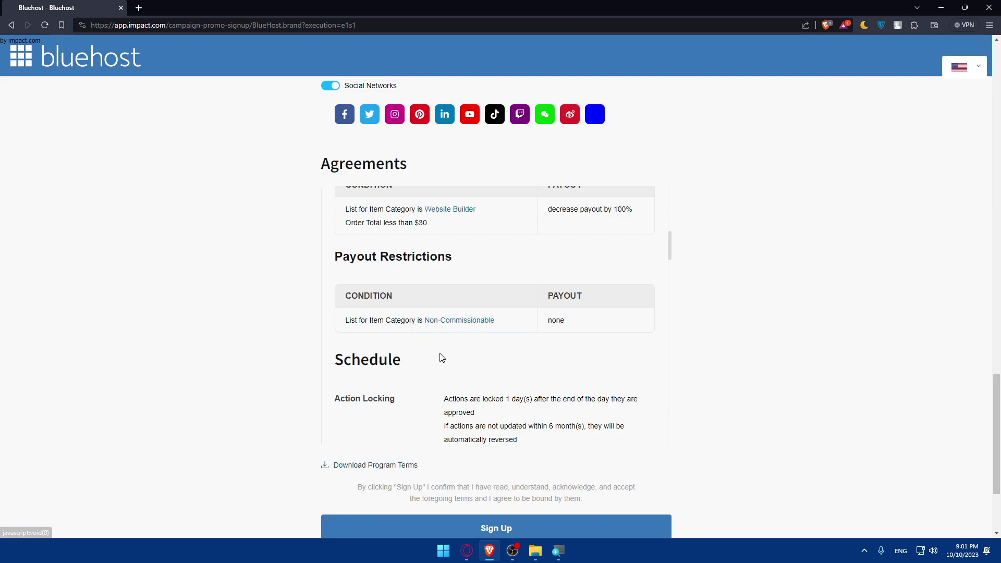
pyautogui.scroll(-1, 453, 347)
pyautogui.scroll(-2, 332, 298)
pyautogui.scroll(-2, 432, 271)
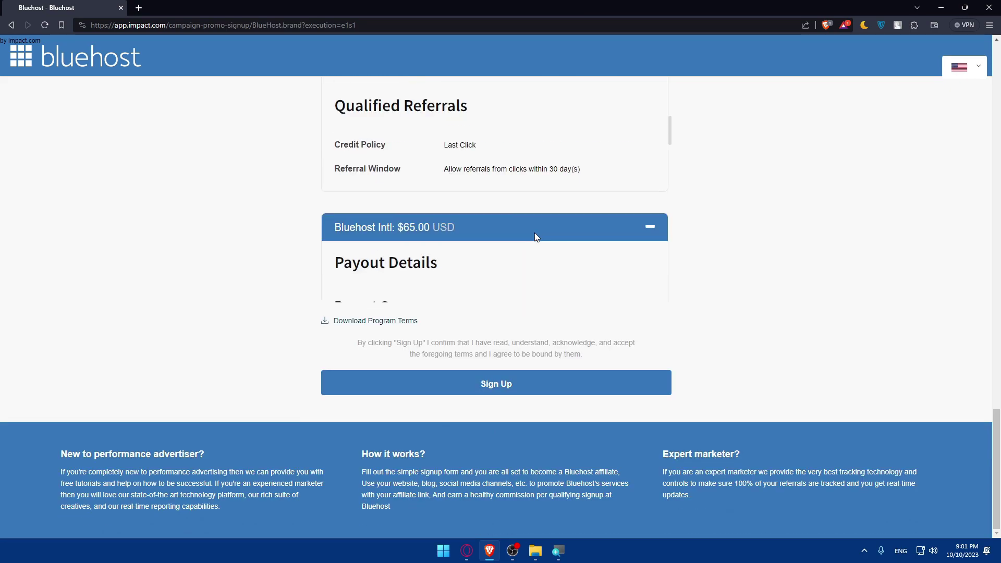
pyautogui.scroll(-3, 547, 227)
pyautogui.scroll(-3, 532, 225)
pyautogui.scroll(-3, 533, 227)
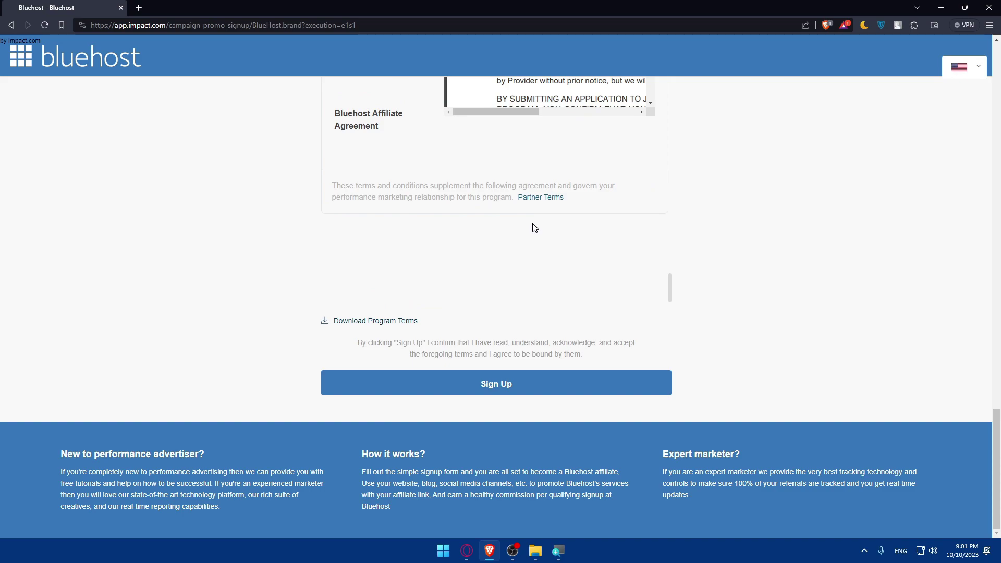
pyautogui.scroll(3, 532, 227)
pyautogui.scroll(2, 533, 225)
pyautogui.scroll(-5, 532, 224)
pyautogui.scroll(5, 771, 217)
pyautogui.scroll(10, 754, 244)
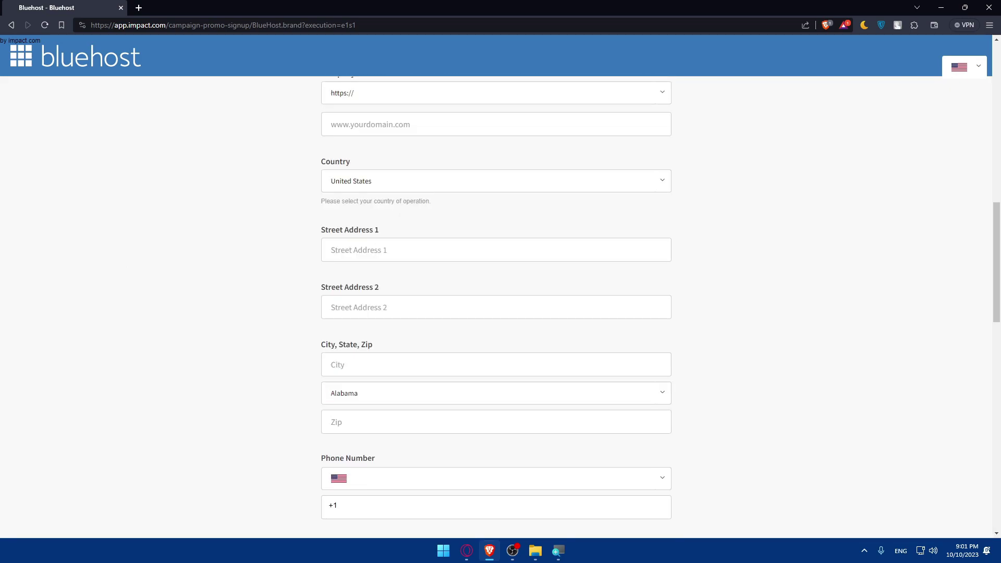
pyautogui.scroll(-1, 623, 268)
pyautogui.scroll(-2, 730, 371)
pyautogui.scroll(-5, 670, 344)
pyautogui.scroll(-2, 649, 332)
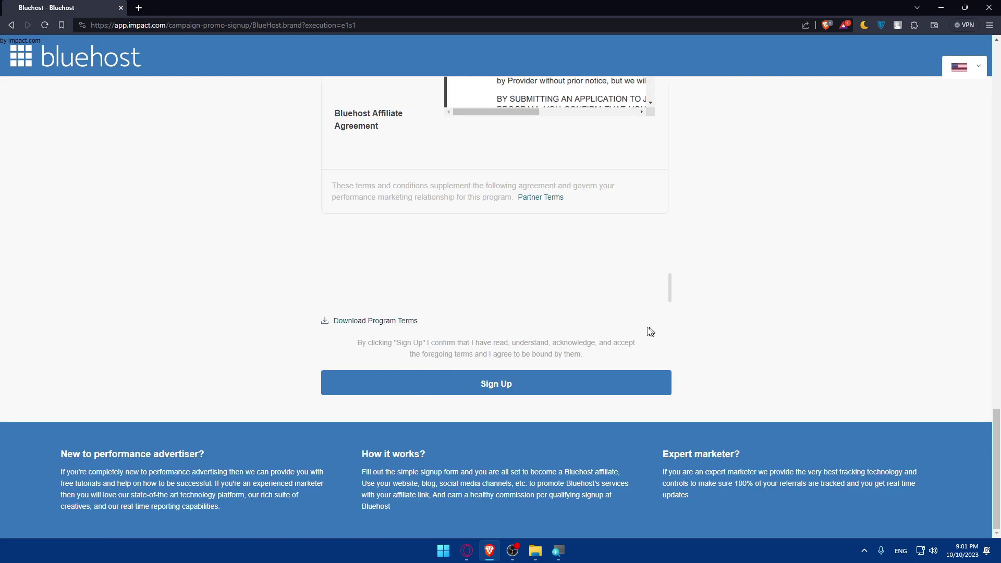
# - Try Sign Up on the impact.com form, then return to the affiliates page with Alt+Left
pyautogui.click(507, 382)
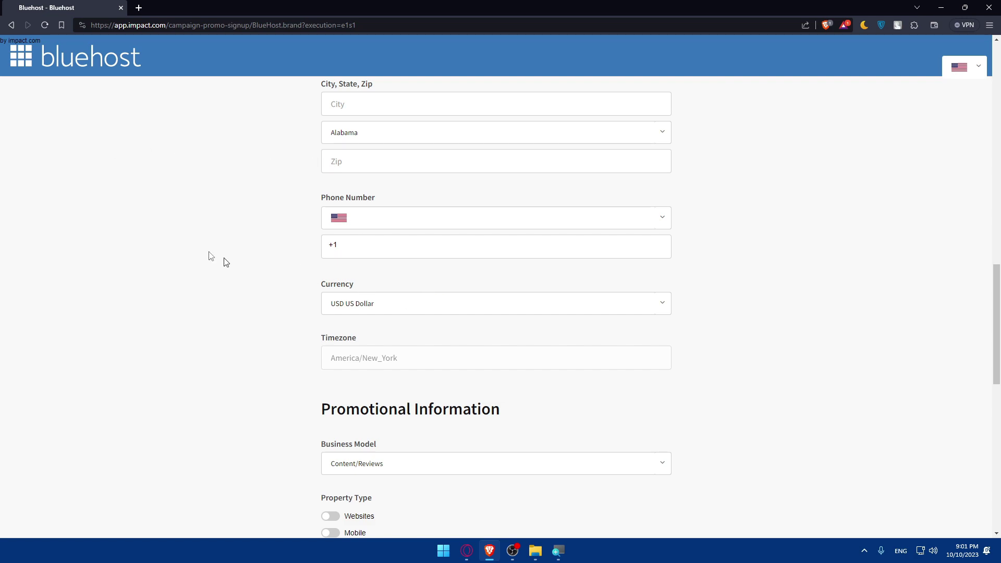
pyautogui.hotkey('alt', 'Left')
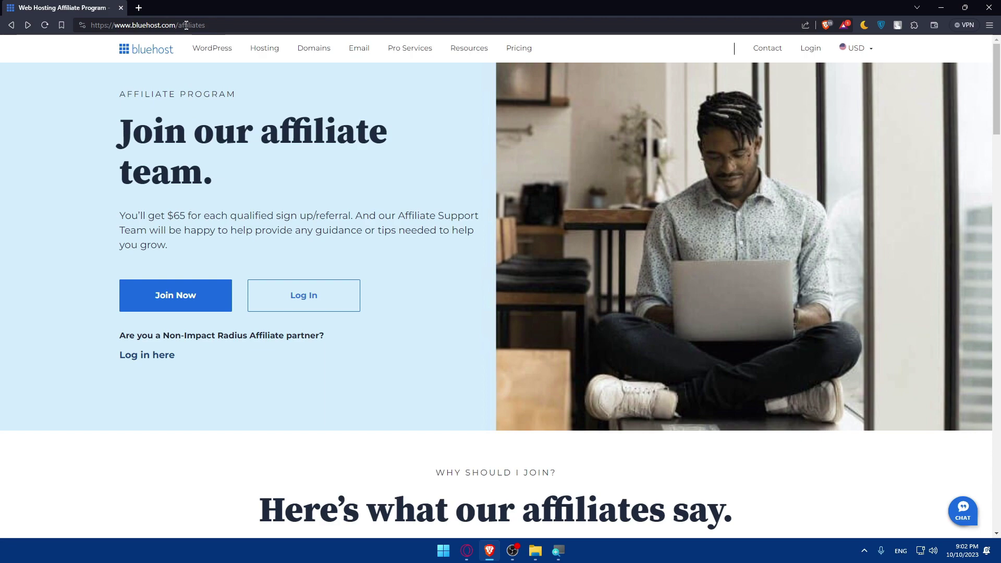
# - Use the Log In button on bluehost.com/affiliates to reach the impact.com sign-in page
pyautogui.click(286, 296)
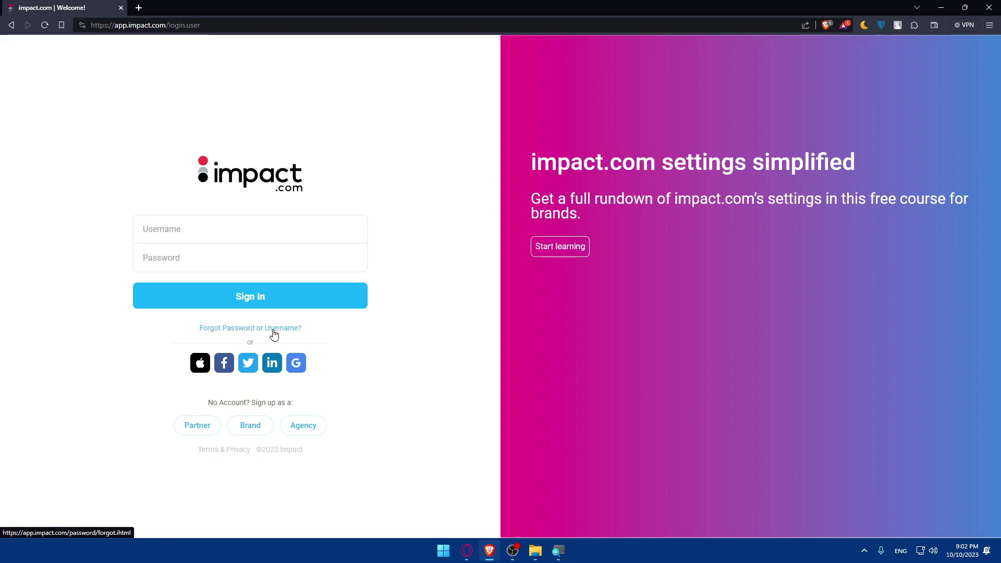
pyautogui.click(243, 329)
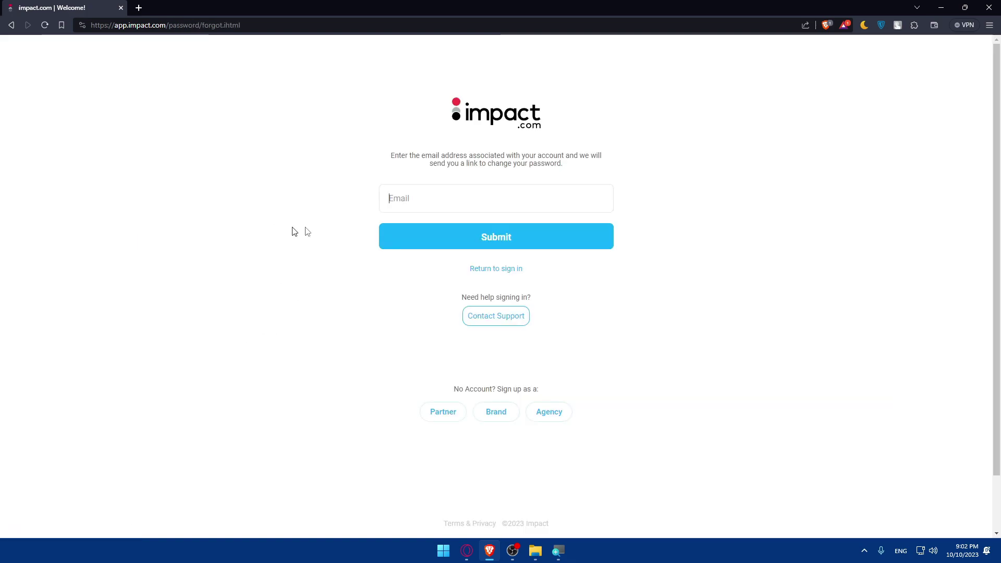
pyautogui.hotkey('alt', 'Left')
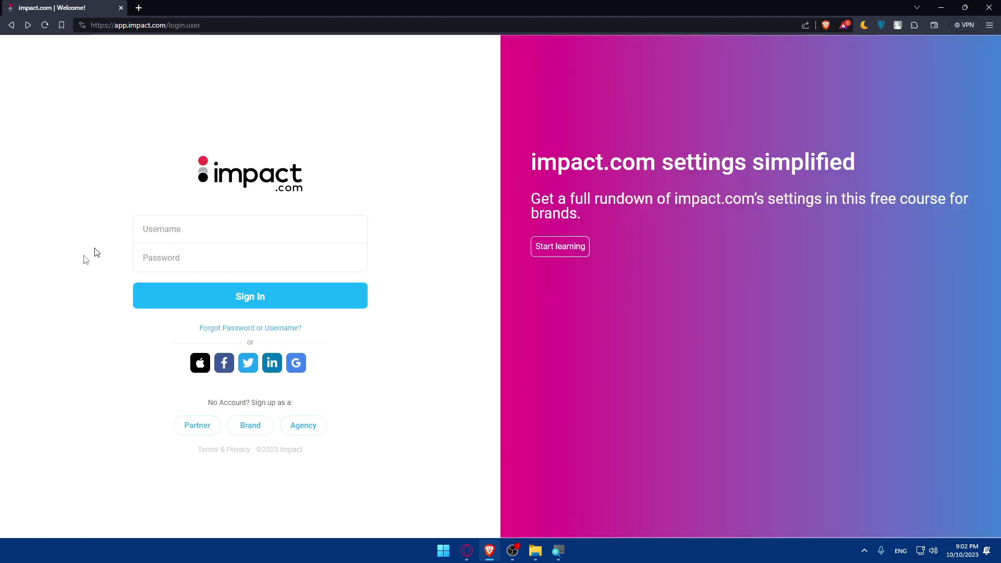